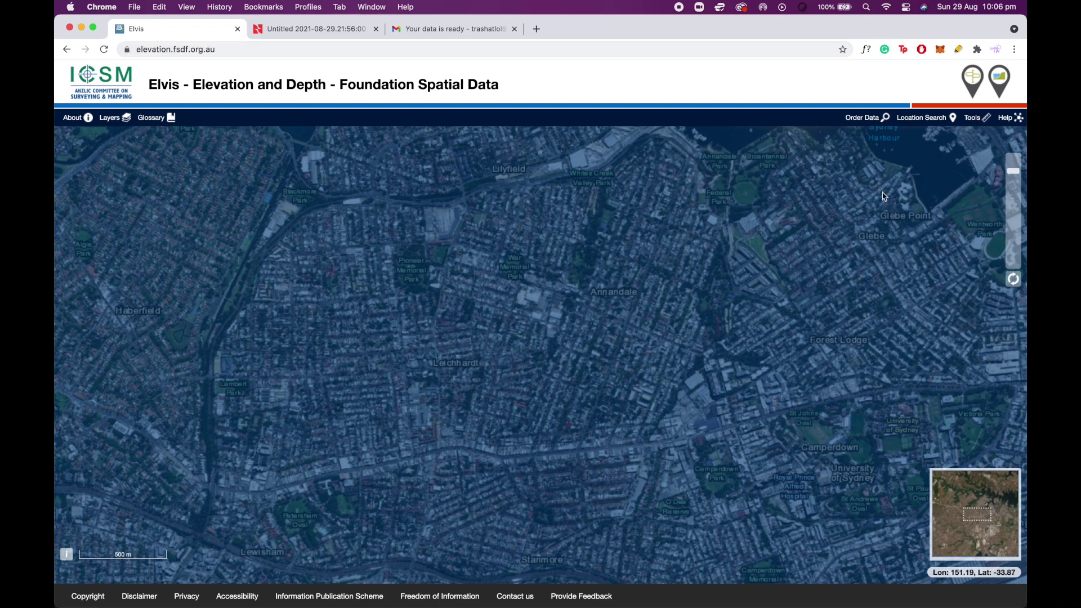
Zoom the Elvis map out over Sydney, then back in on Leichhardt at the 100 m scale.
scroll(531, 326, "down", 3)
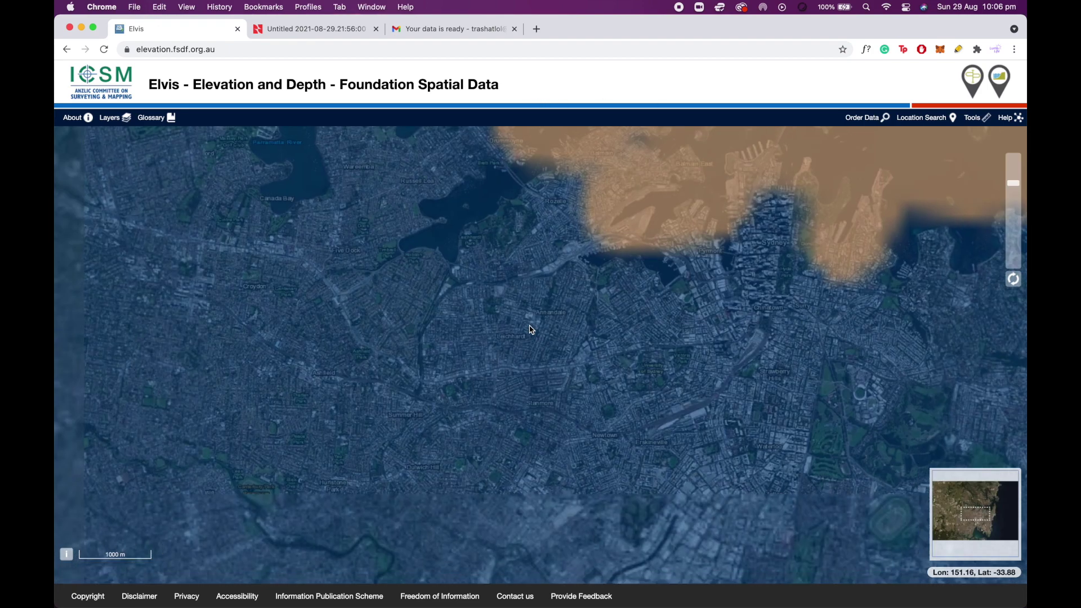
scroll(532, 330, "down", 2)
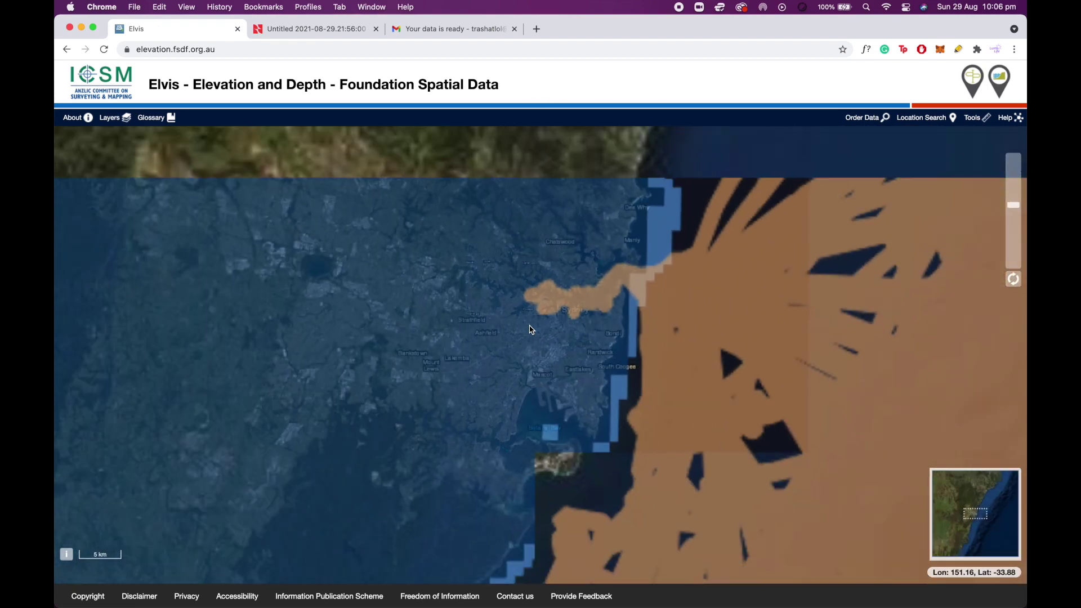
scroll(532, 329, "down", 2)
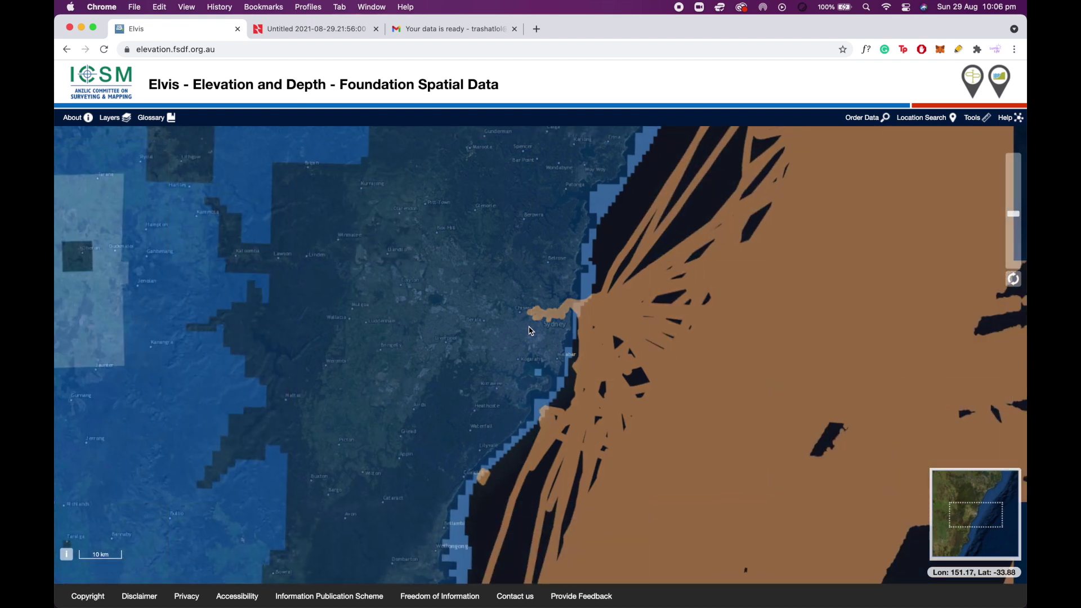
scroll(531, 329, "up", 2)
scroll(531, 330, "up", 3)
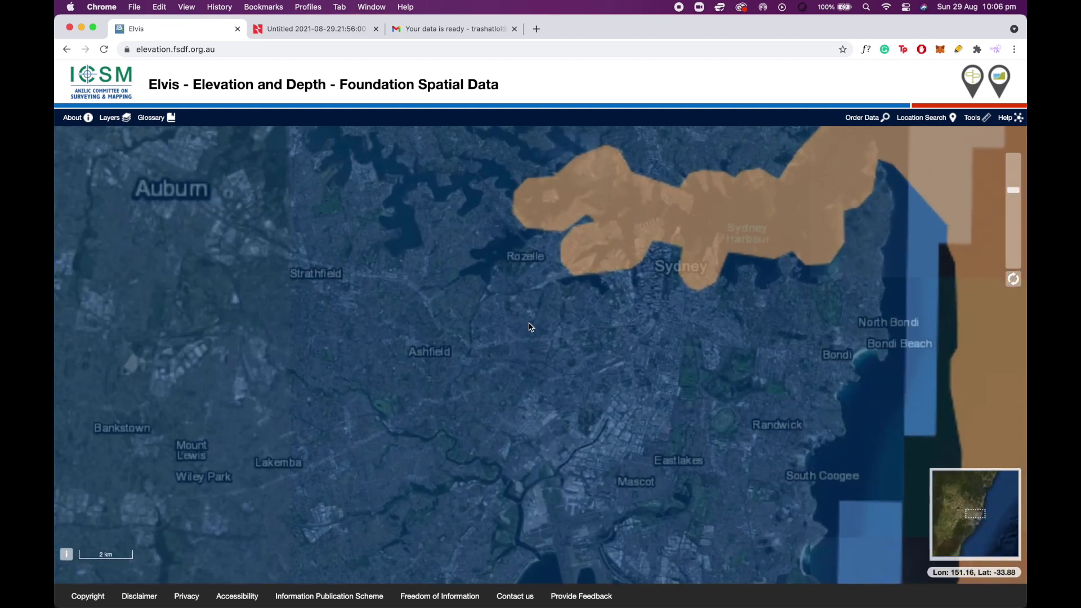
scroll(531, 327, "up", 3)
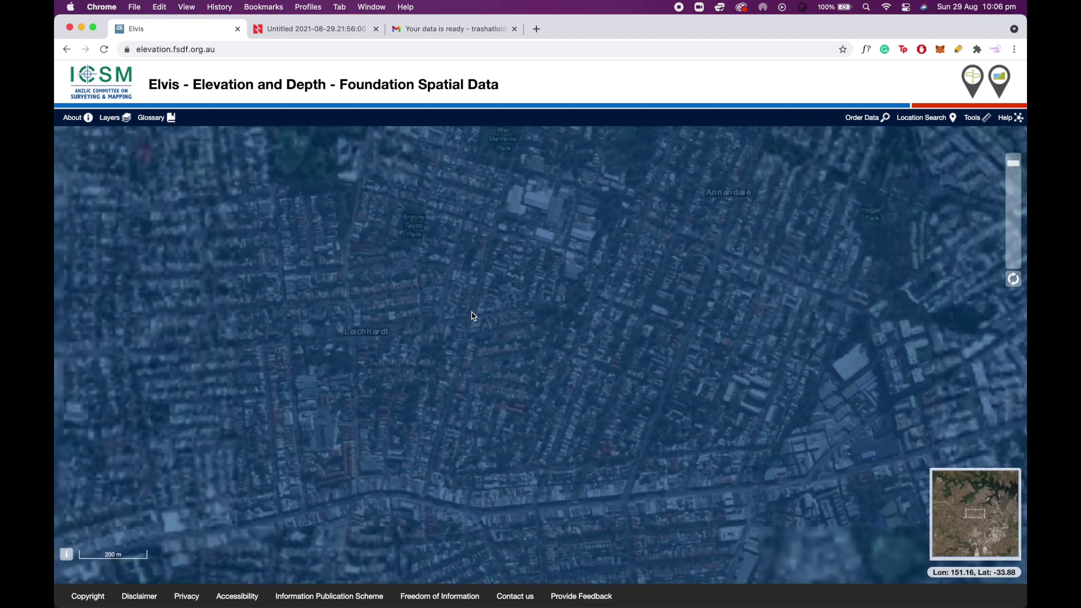
scroll(472, 318, "up", 2)
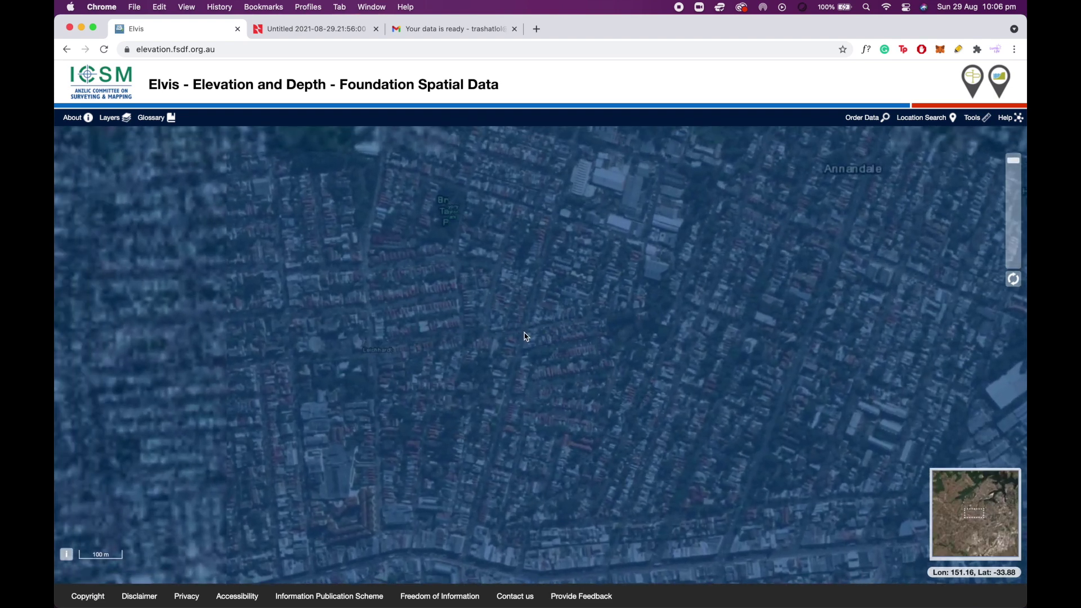
scroll(524, 334, "up", 2)
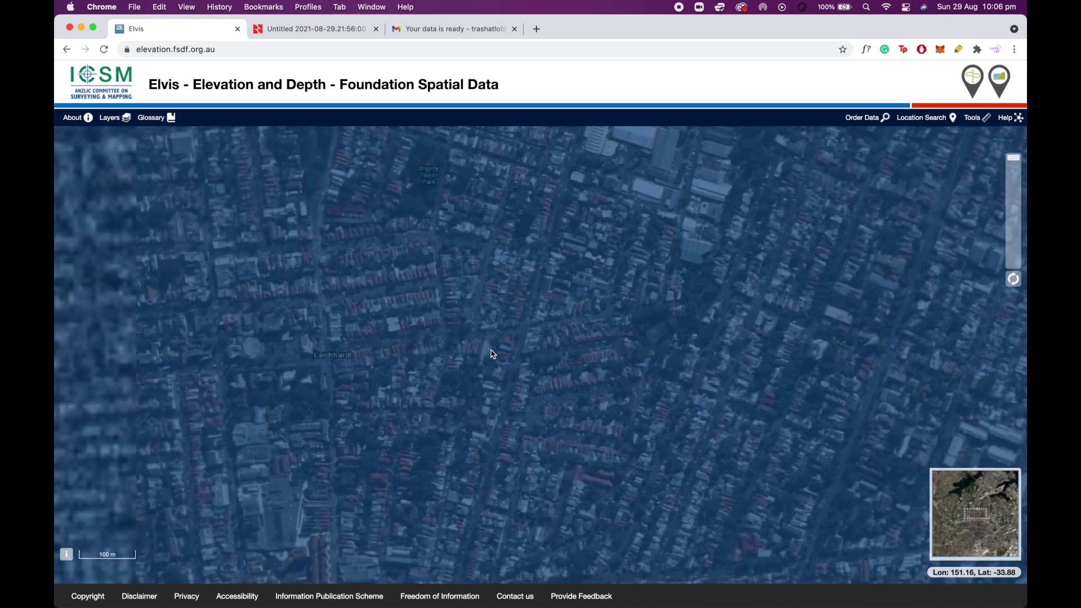
Switch Elvis to ordering data for an area and start a polygon outline.
left_click(931, 120)
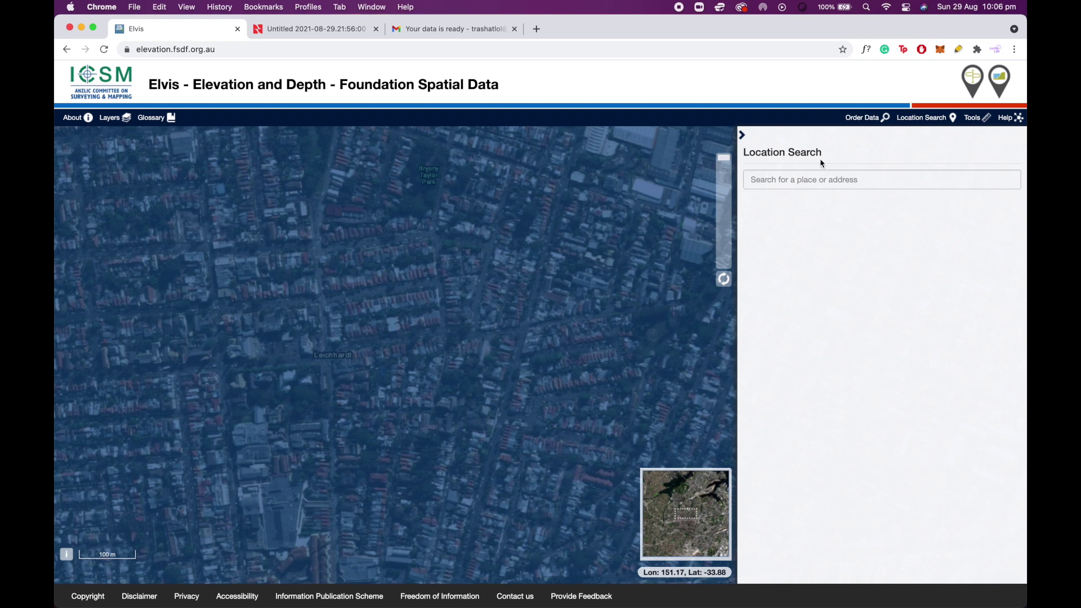
left_click(874, 123)
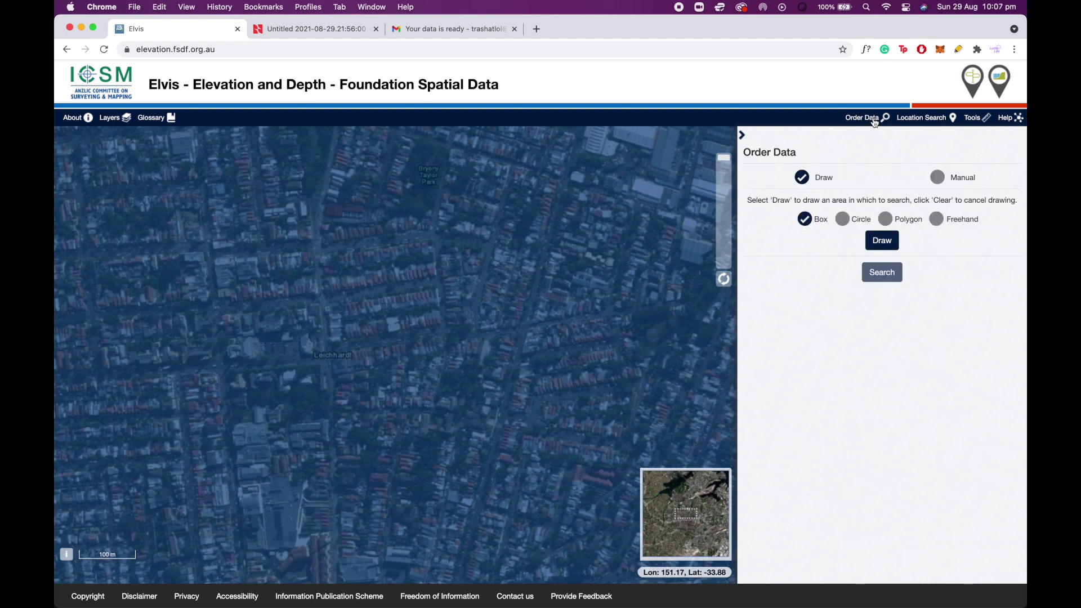
left_click(886, 220)
left_click(884, 242)
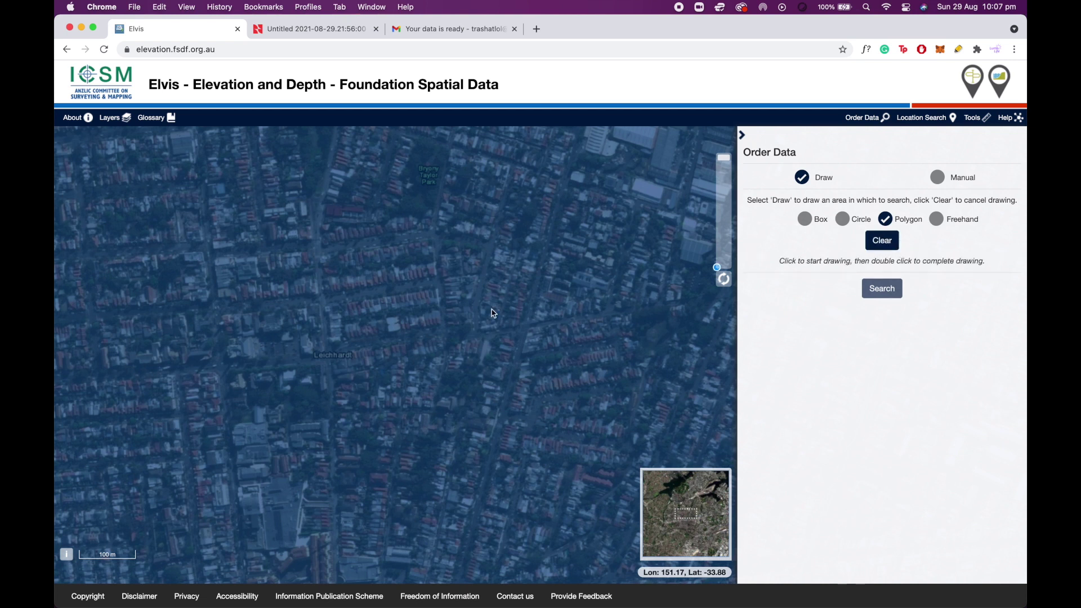
Outline the polygon corners around several Leichhardt streets and close the shape.
left_click(508, 314)
left_click(426, 358)
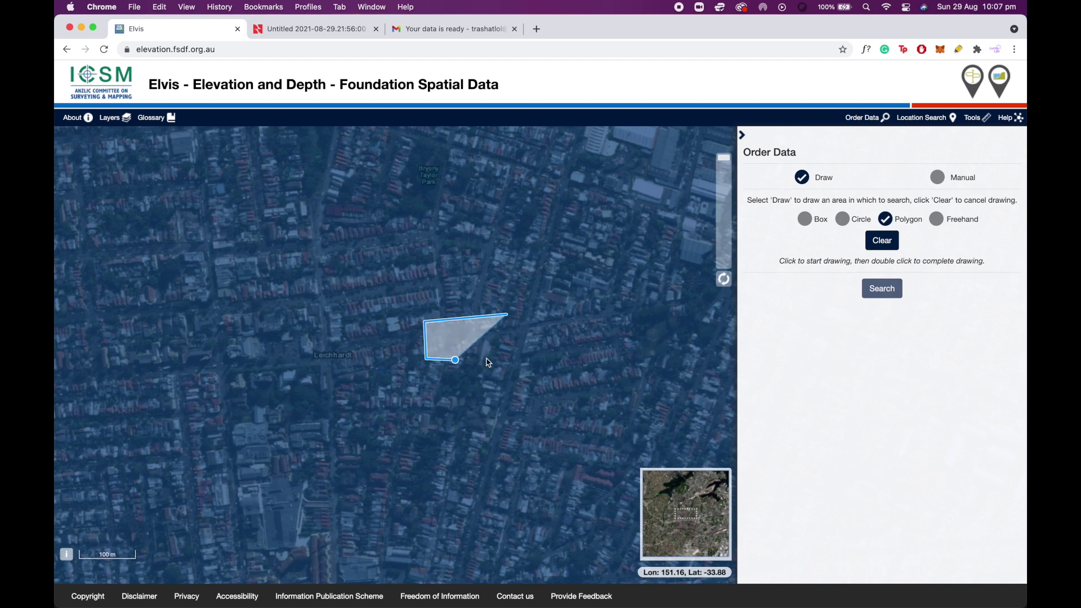
left_click(503, 346)
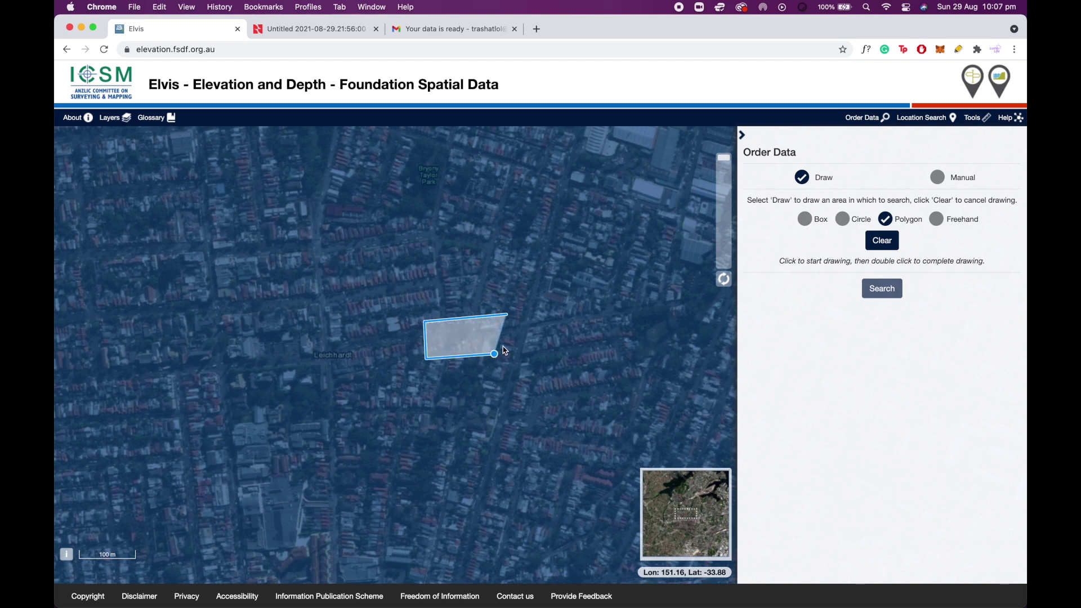
left_click(492, 418)
left_click(516, 418)
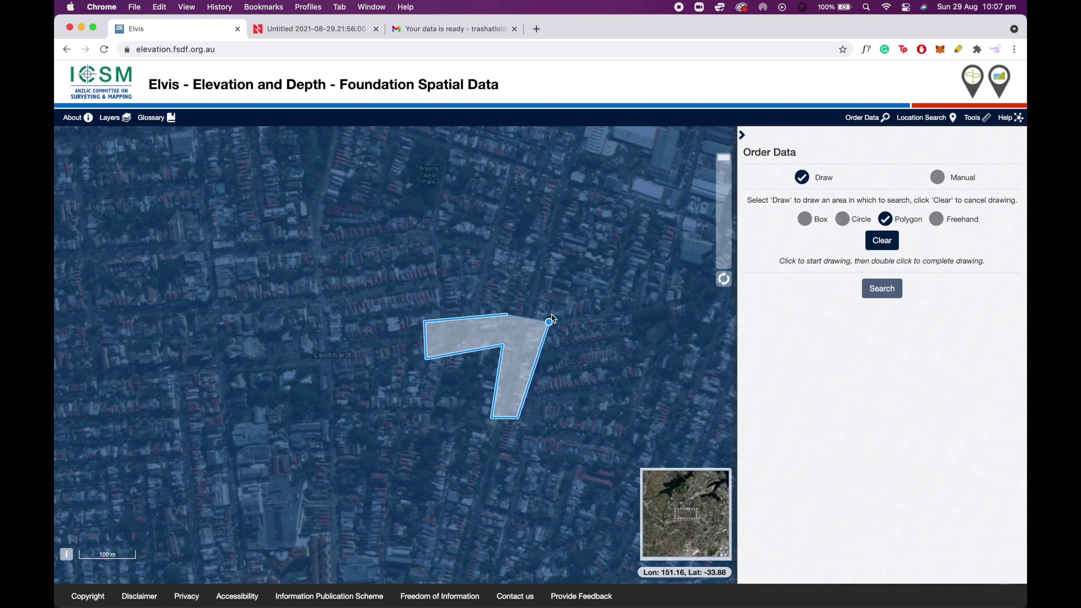
left_click(559, 263)
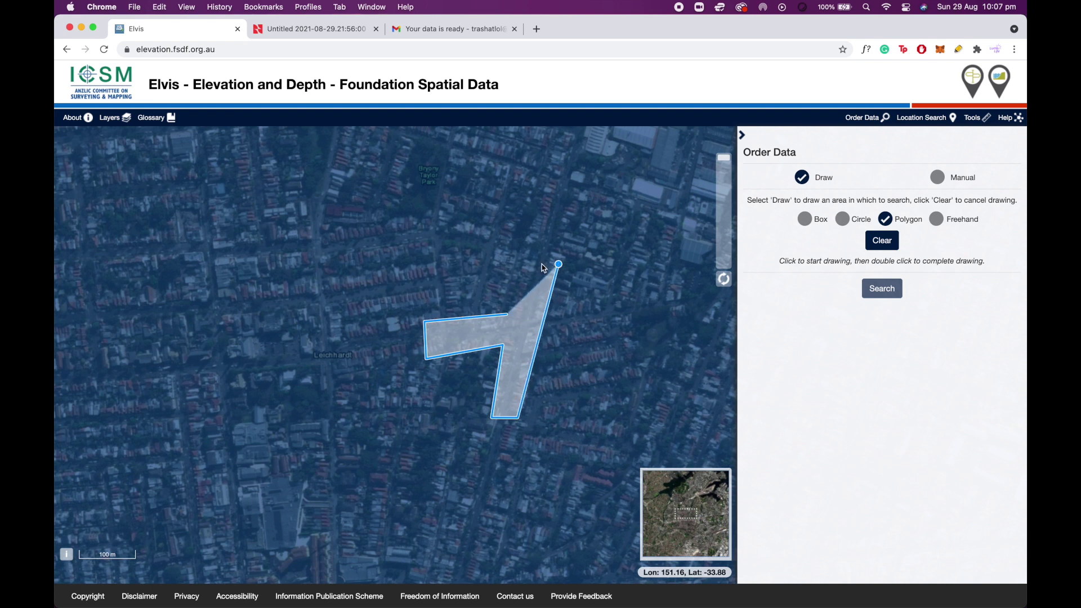
left_click(524, 261)
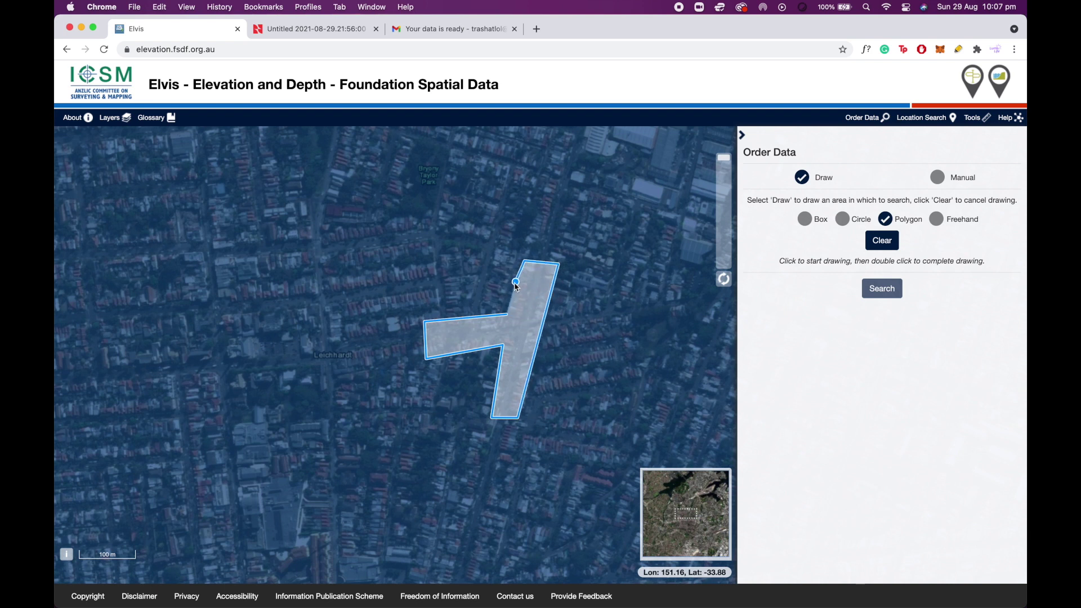
double_click(514, 289)
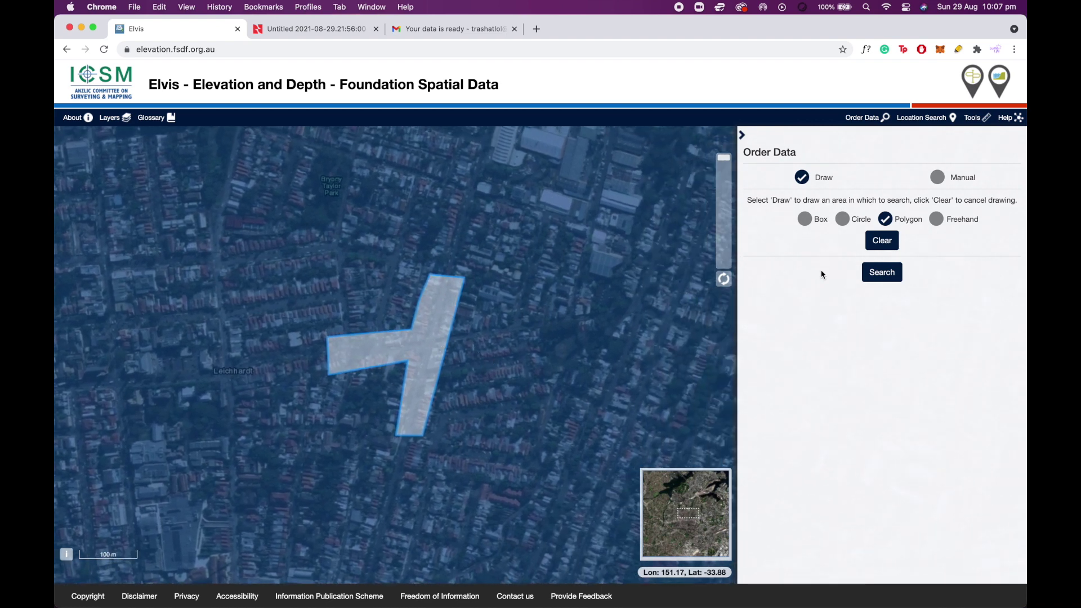
Search the outlined area and tick the first AHD point cloud tile, Sydney201304 (117.02 MB).
left_click(882, 273)
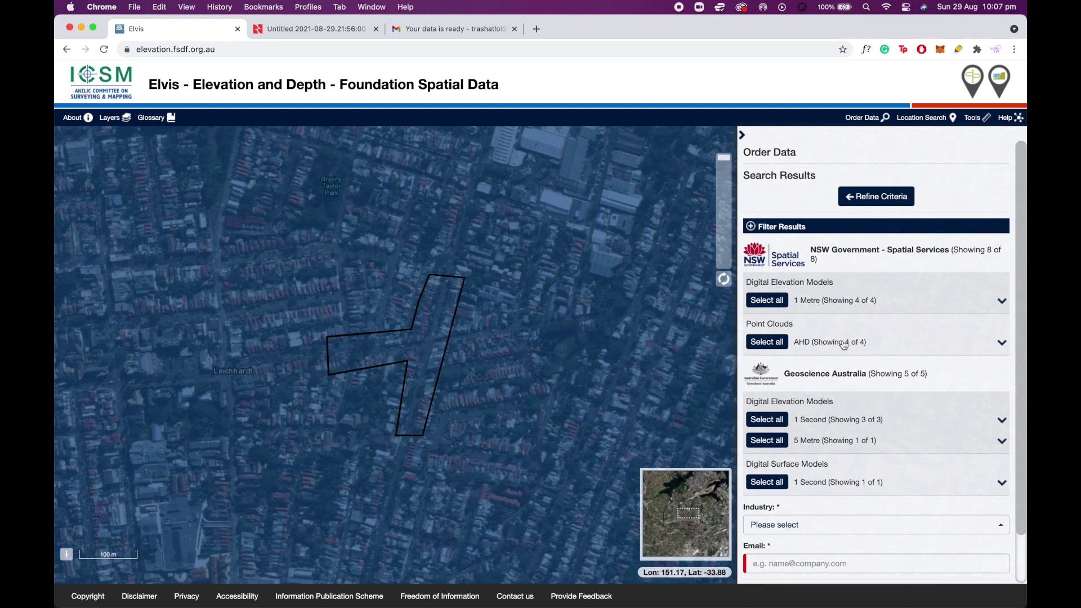
double_click(1000, 343)
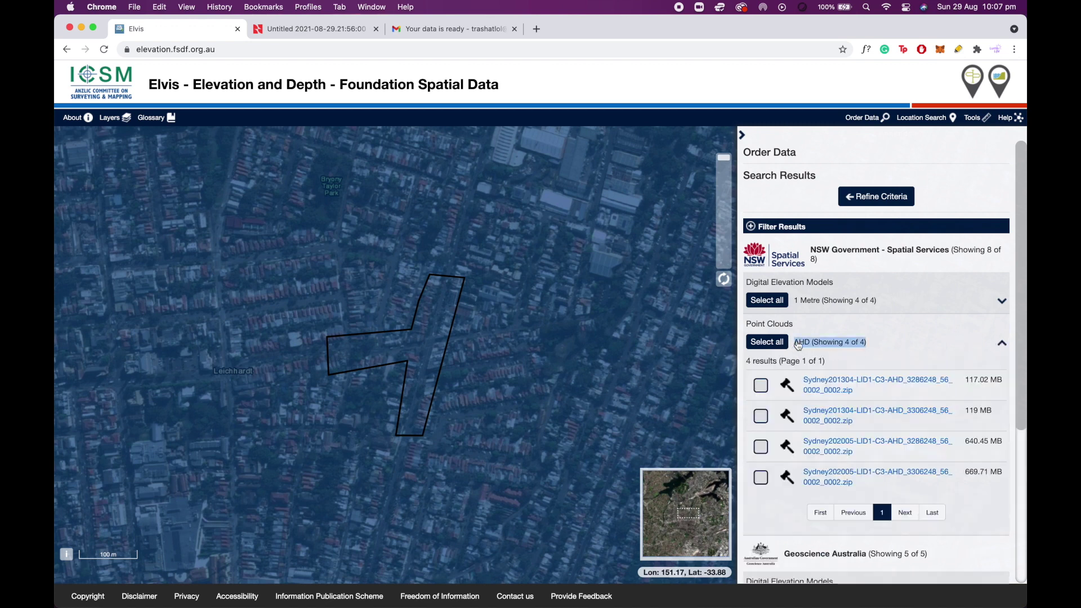
scroll(811, 356, "down", 1)
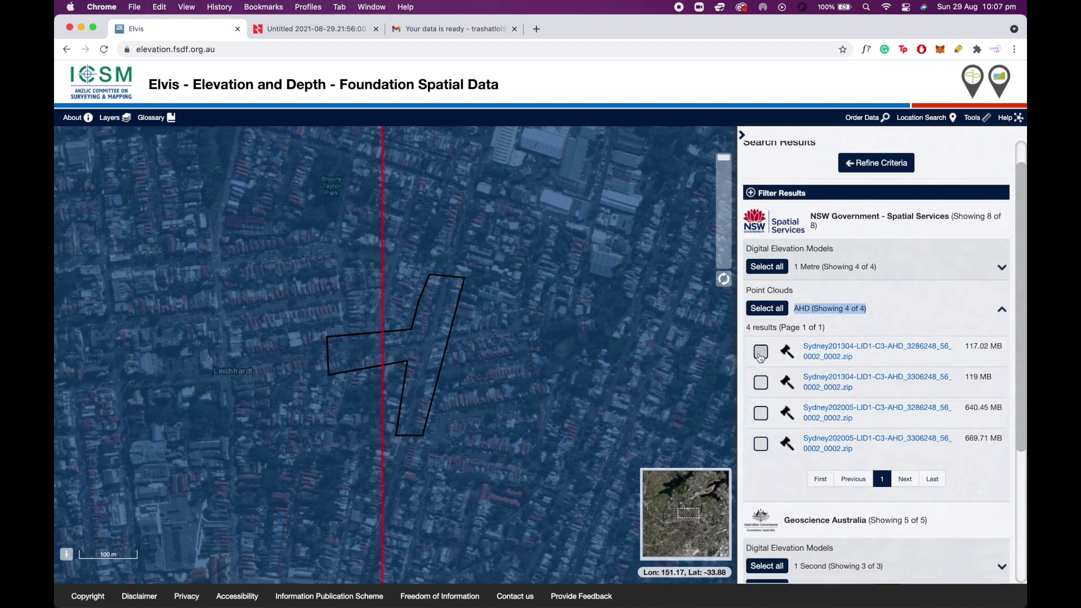
left_click(761, 353)
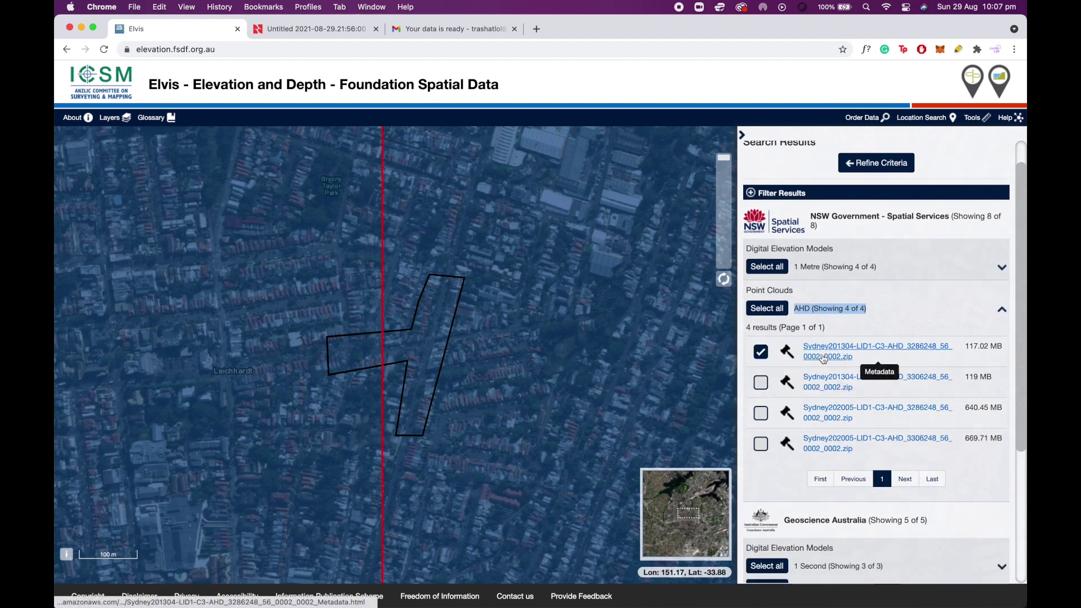
scroll(854, 361, "down", 5)
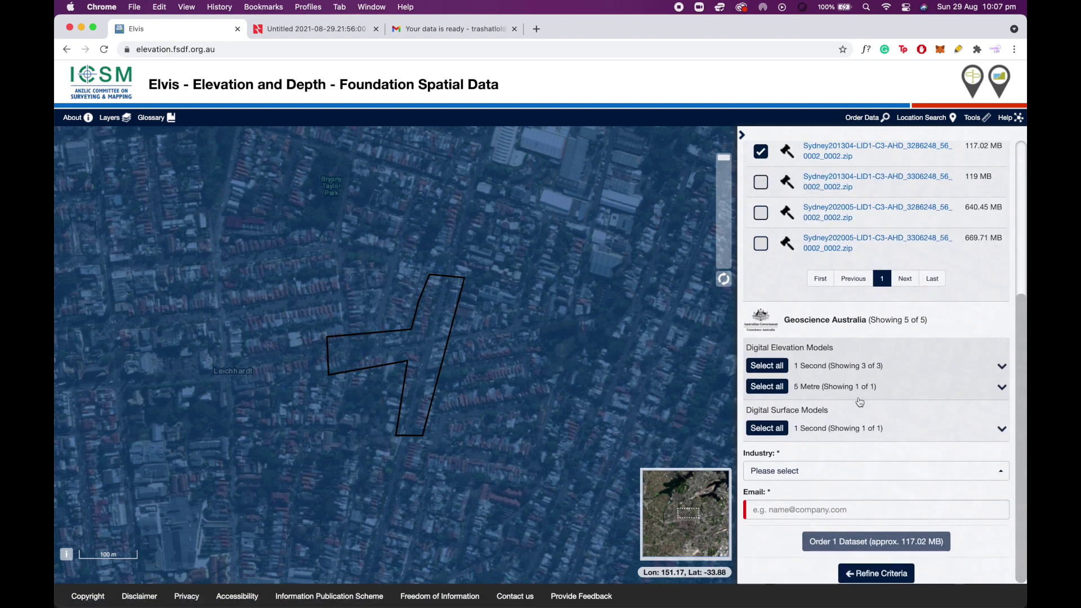
Set the order's industry to Other.
left_click(837, 471)
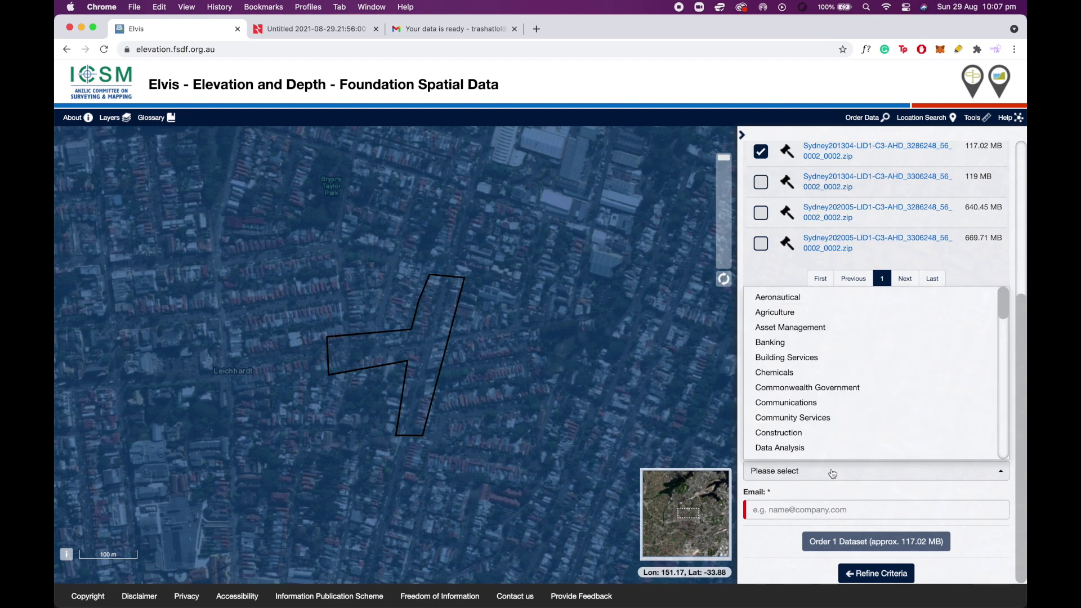
scroll(812, 388, "down", 10)
scroll(811, 380, "up", 2)
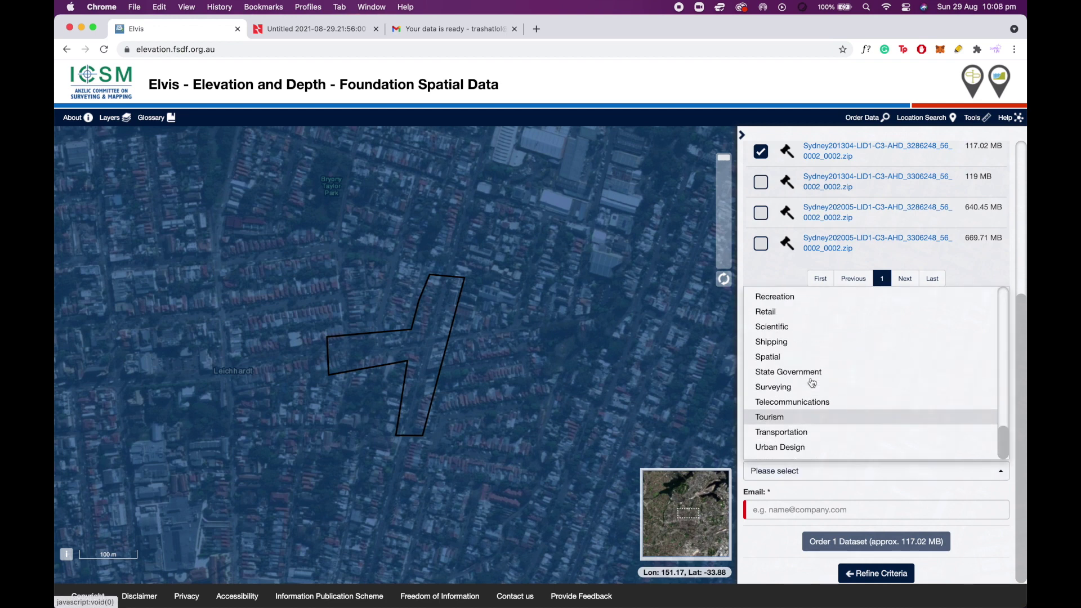
scroll(812, 394, "down", 2)
left_click(802, 451)
Enter the contact e-mail address, pass the robot check, and submit the one-dataset order.
left_click(786, 512)
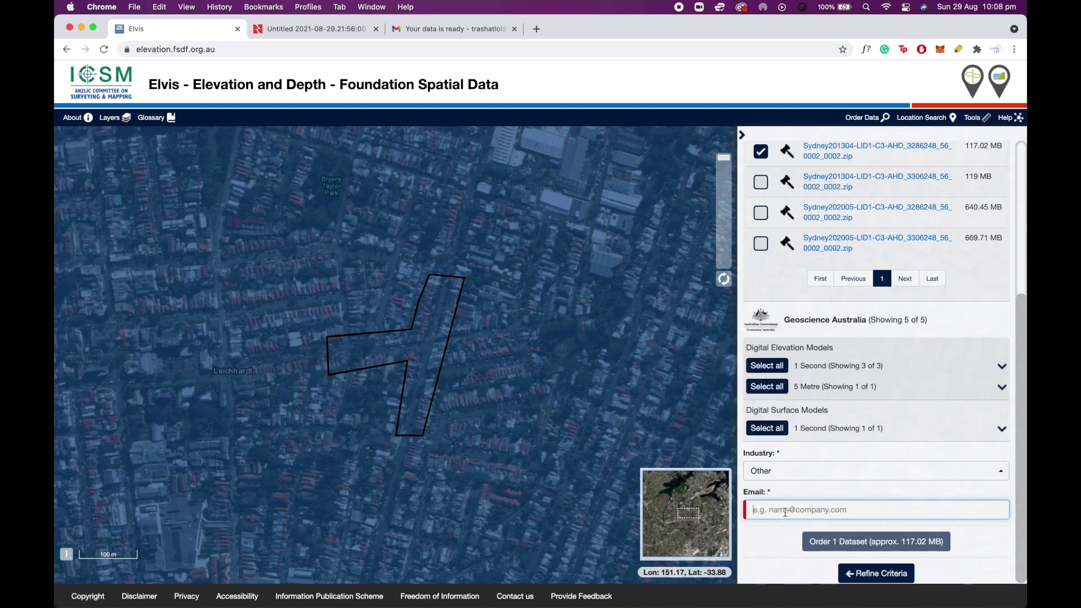
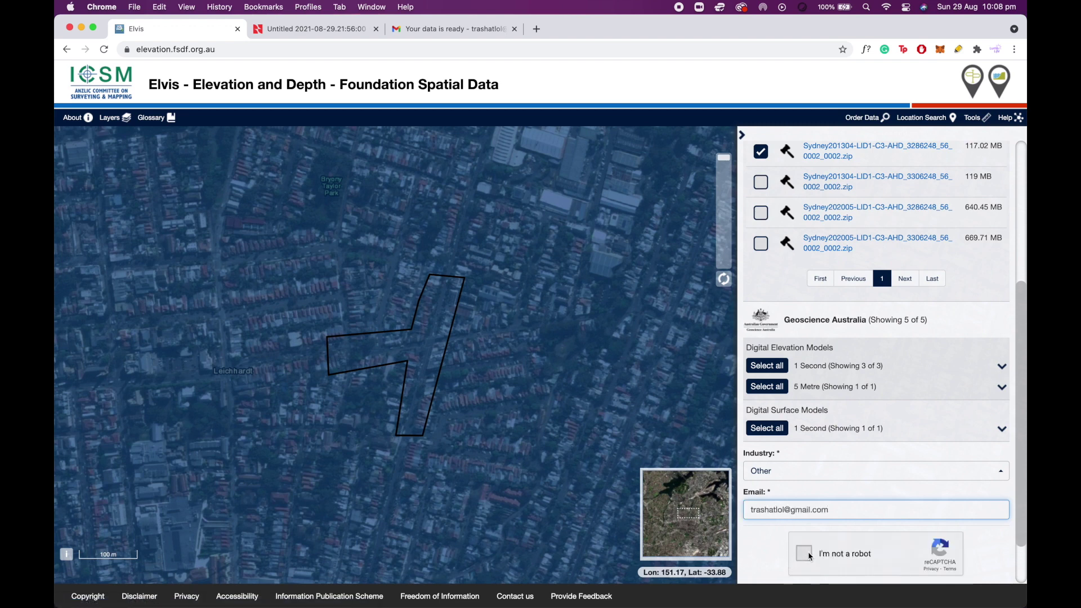
left_click(805, 553)
scroll(834, 524, "down", 2)
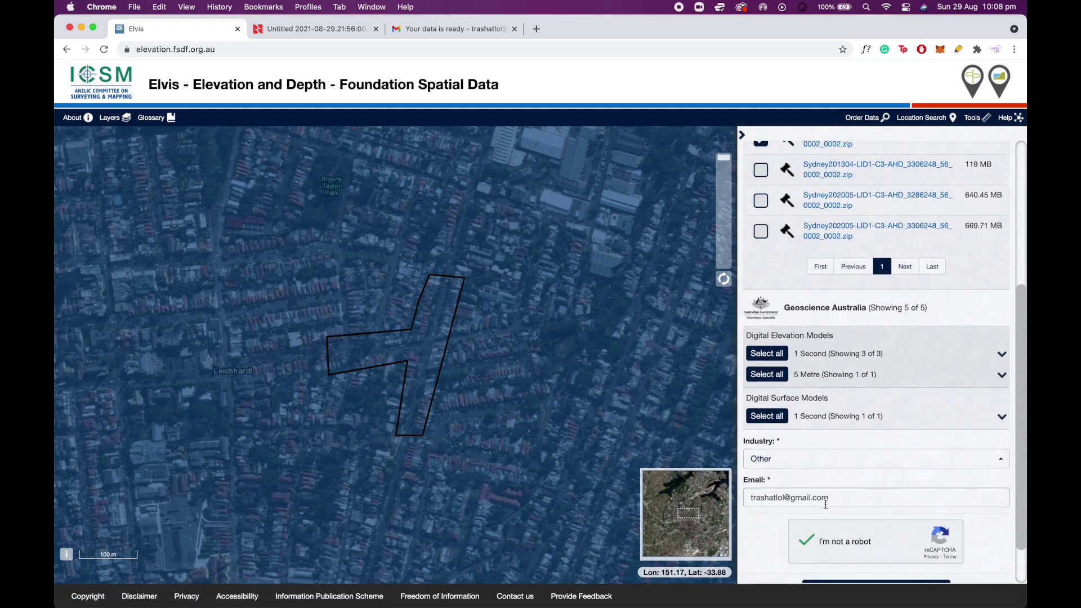
left_click(839, 546)
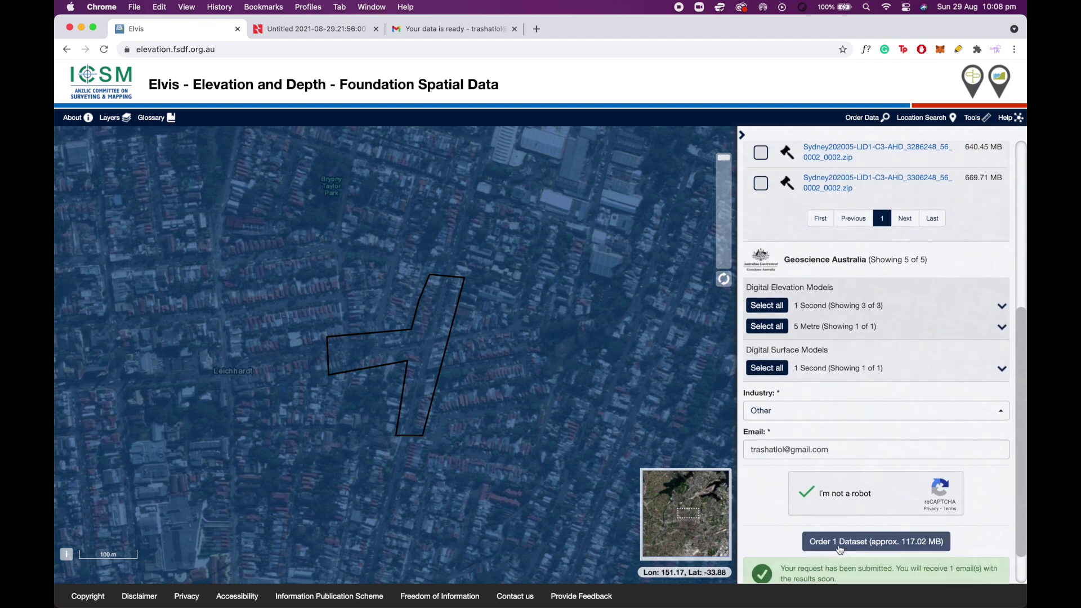
scroll(839, 549, "down", 2)
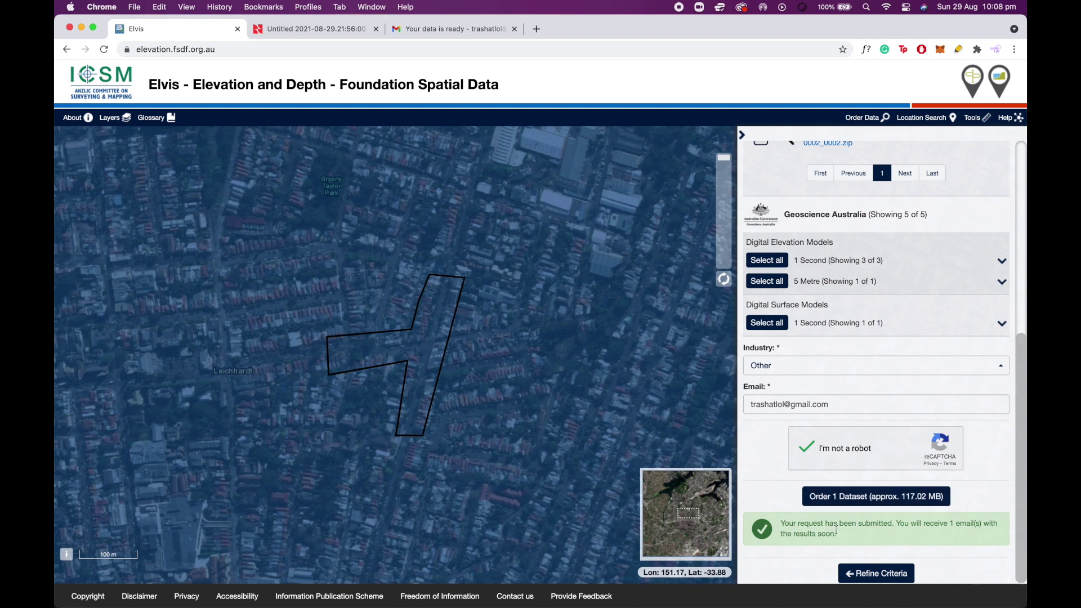
Download DATA_3638119.zip (121.8 MB) from the 'Your data is ready' e-mail, then view Downloads in Finder.
left_click(438, 33)
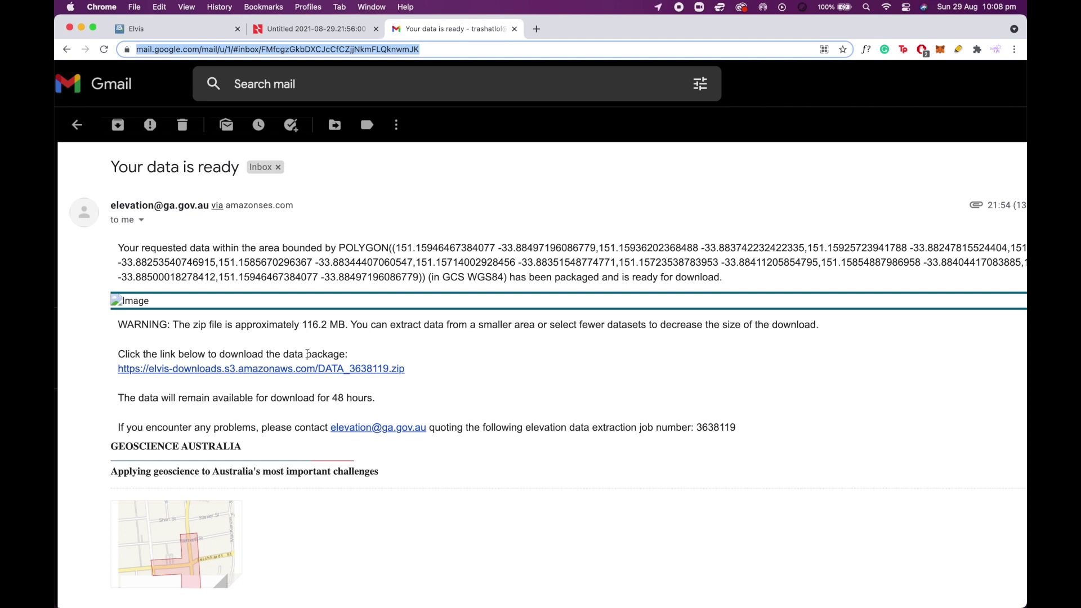
left_click_drag(115, 359, 308, 355)
left_click(310, 353)
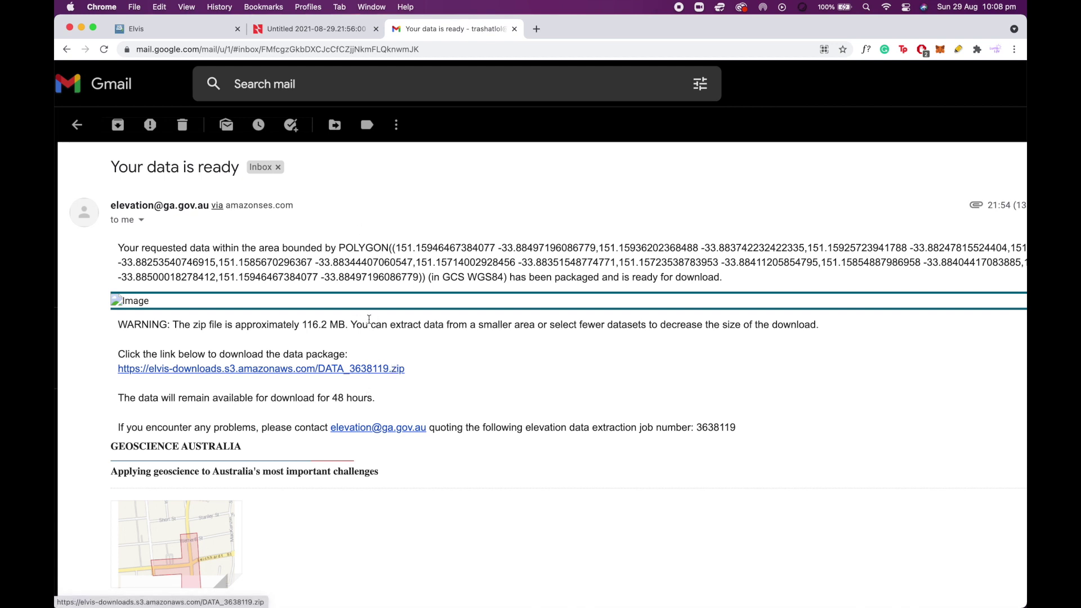
mouse_move(240, 585)
left_click(105, 583)
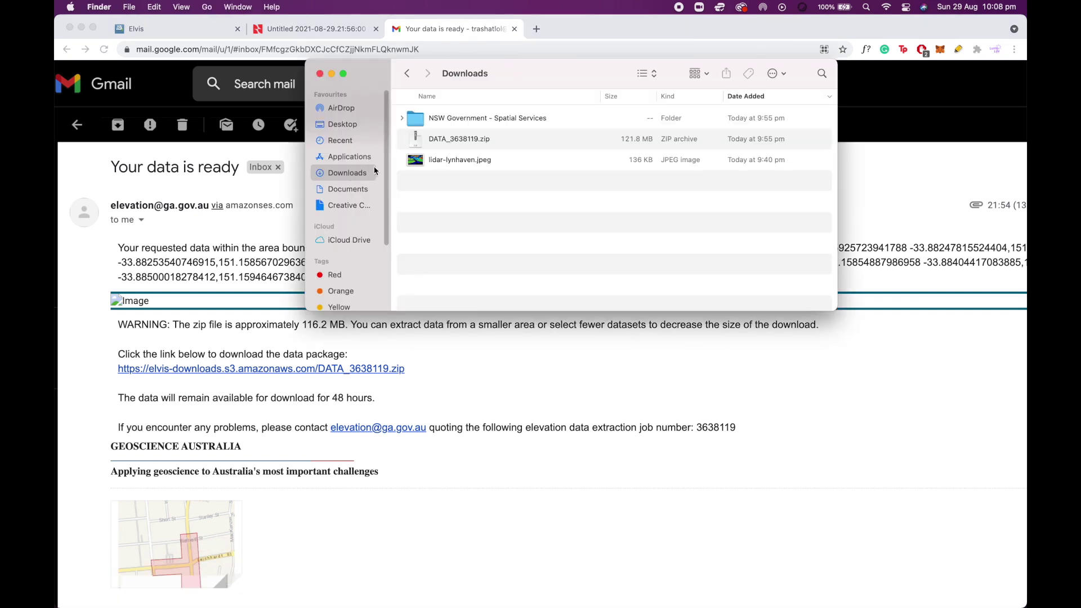
Locate the extracted 258.1 MB Sydney .las file under Point Clouds > AHD, then return to Neara.
double_click(466, 119)
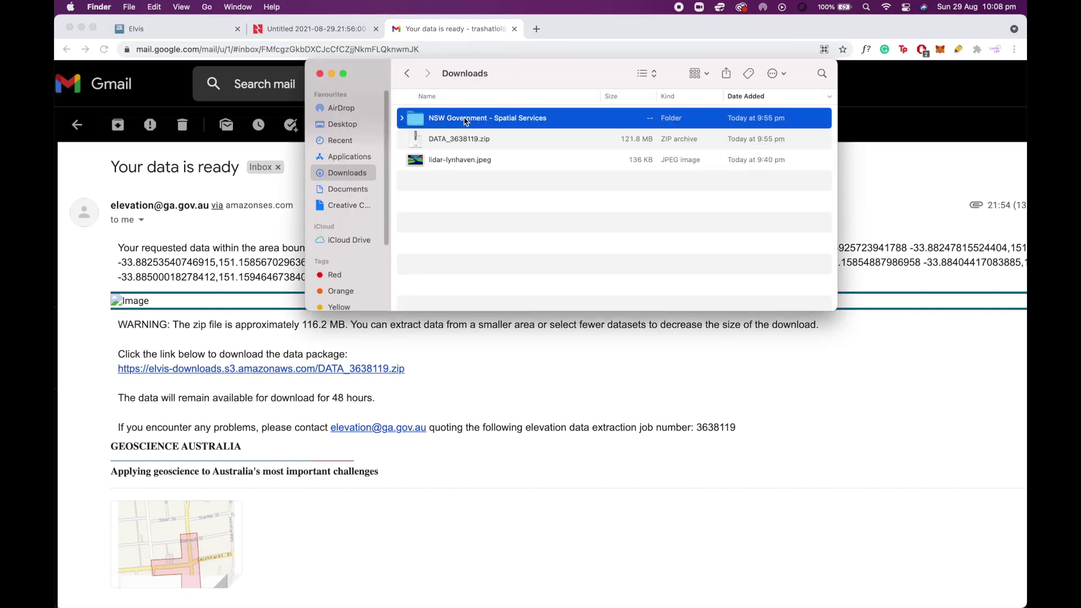
double_click(462, 114)
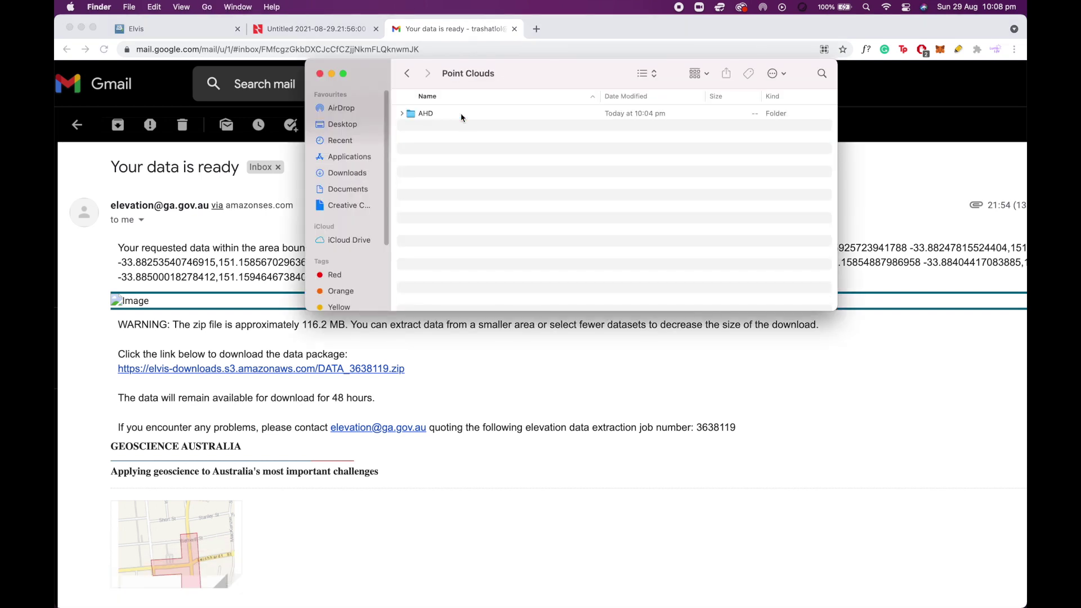
double_click(462, 115)
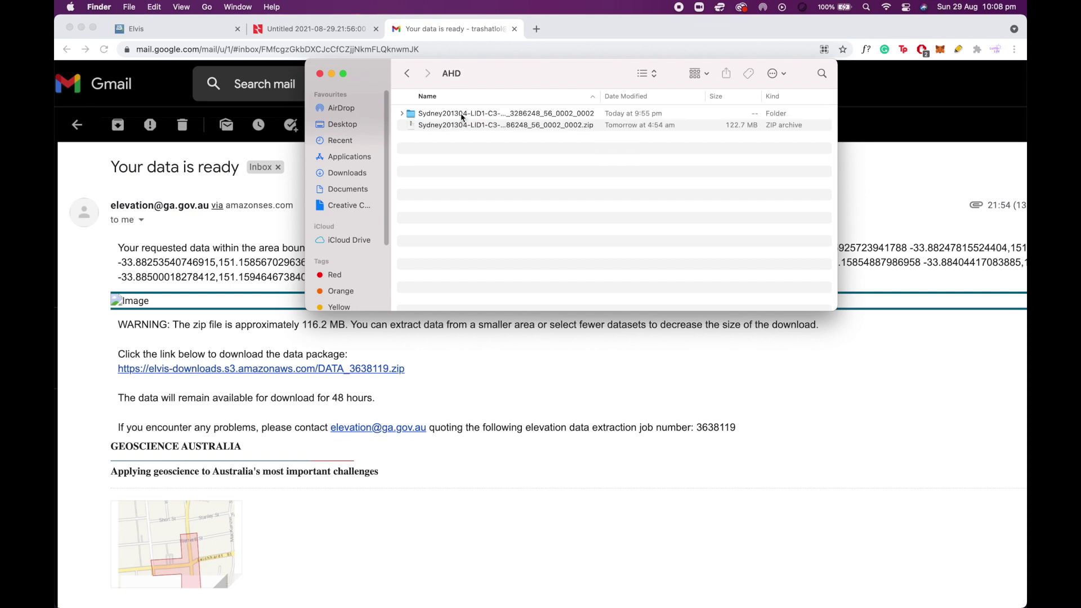
left_click(491, 130)
left_click(510, 146)
left_click(548, 115)
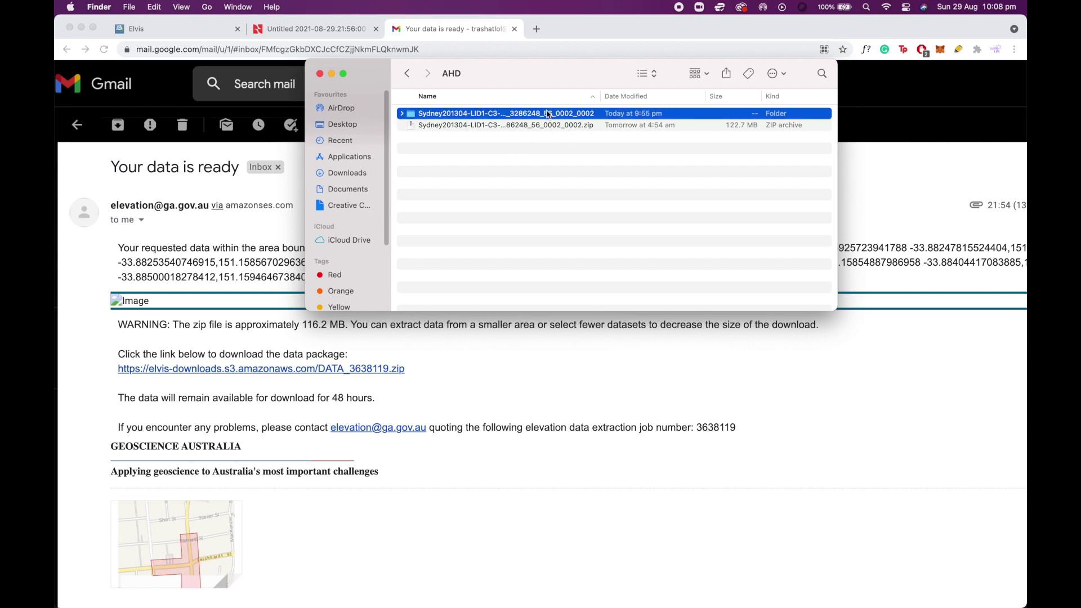
double_click(450, 115)
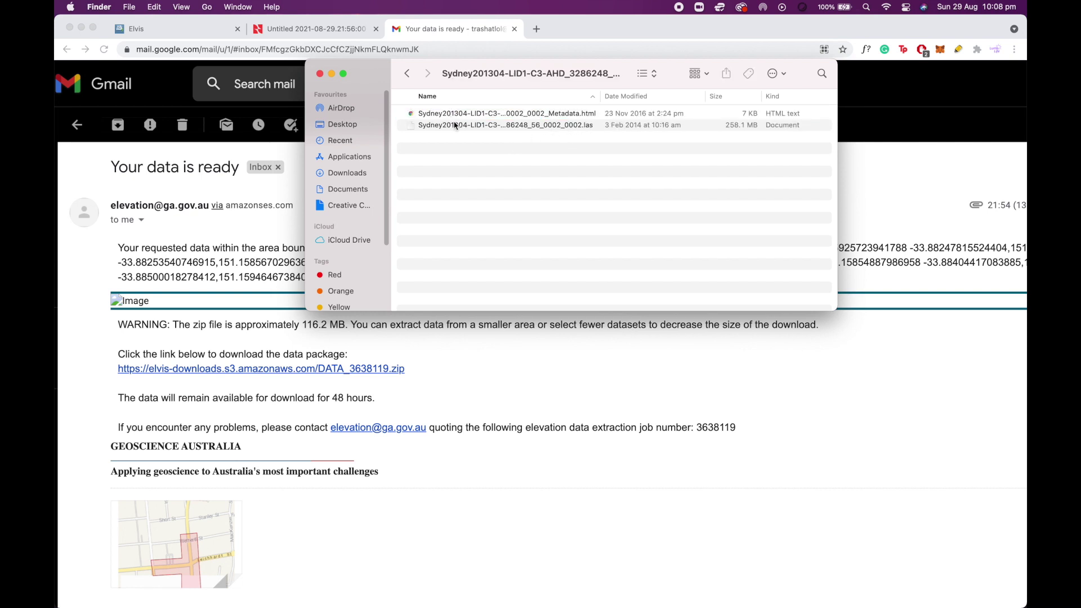
left_click(500, 126)
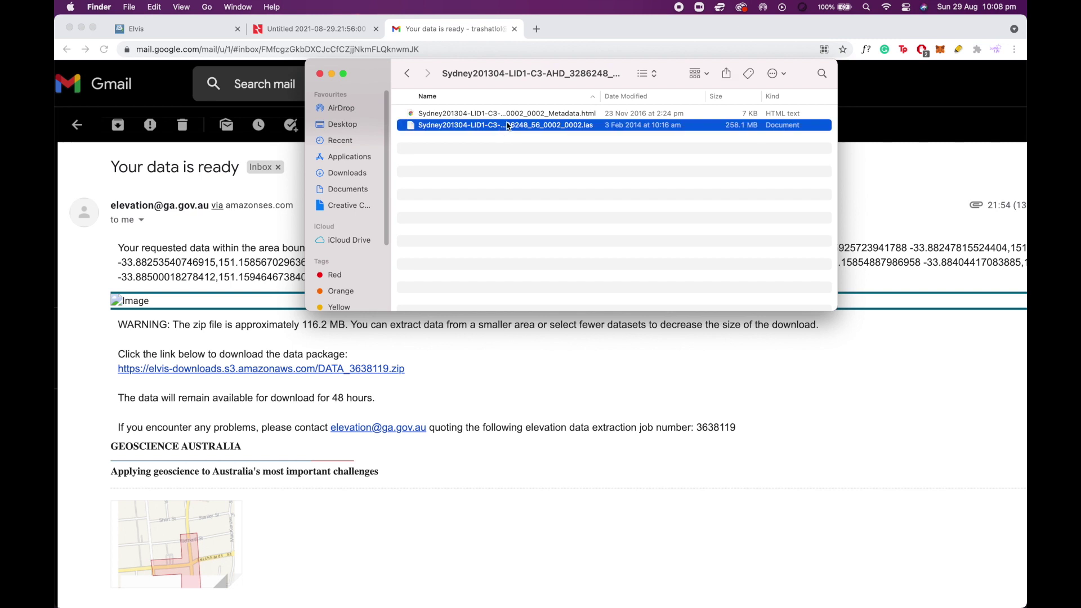
left_click(508, 126)
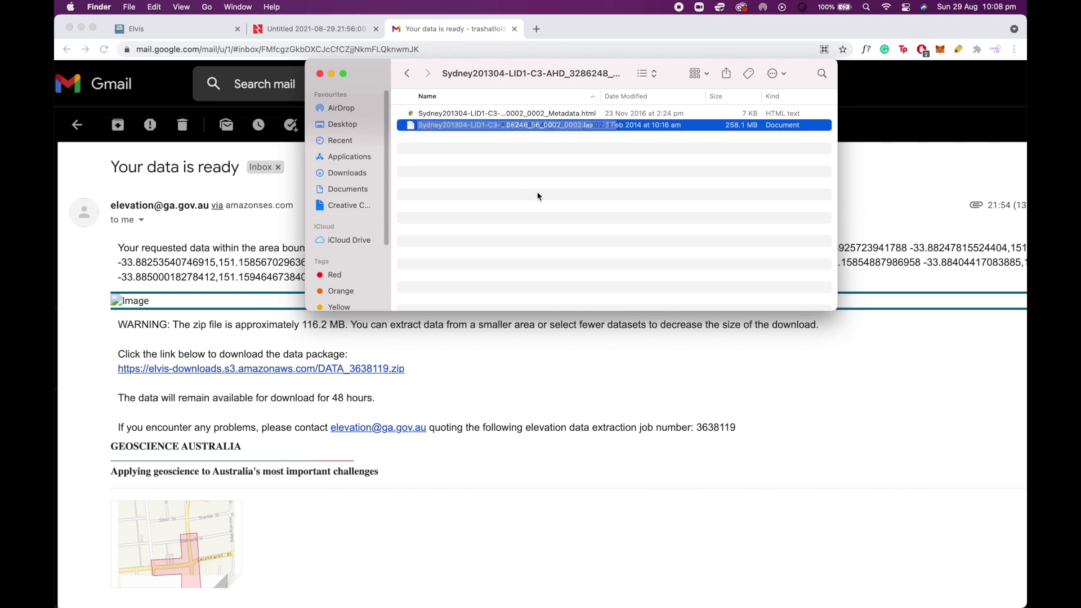
left_click(326, 29)
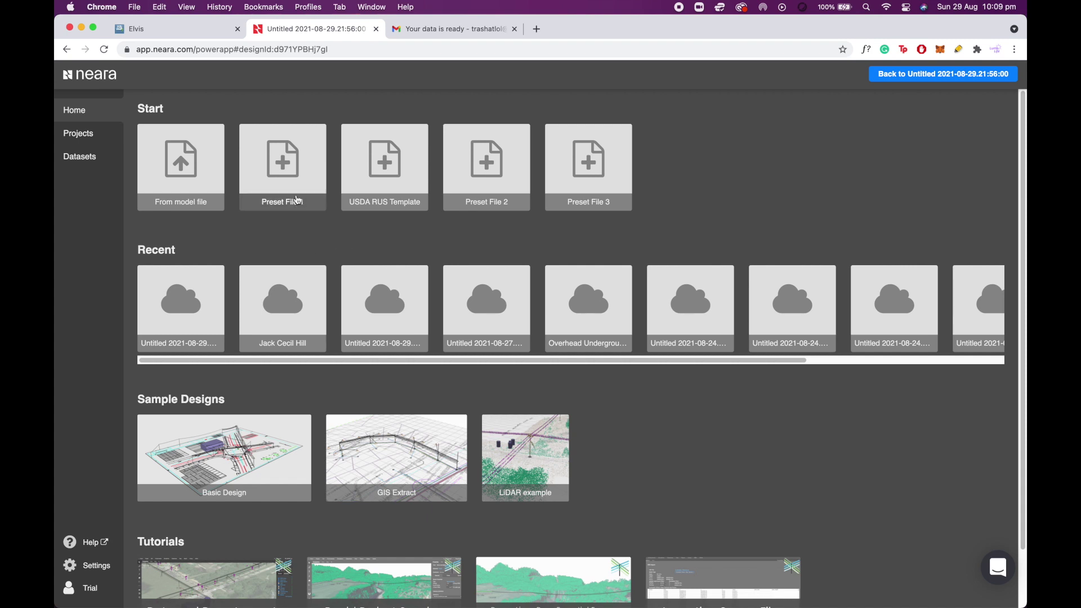
Start a new Neara design from Preset File 1 and confirm the project details.
left_click(285, 172)
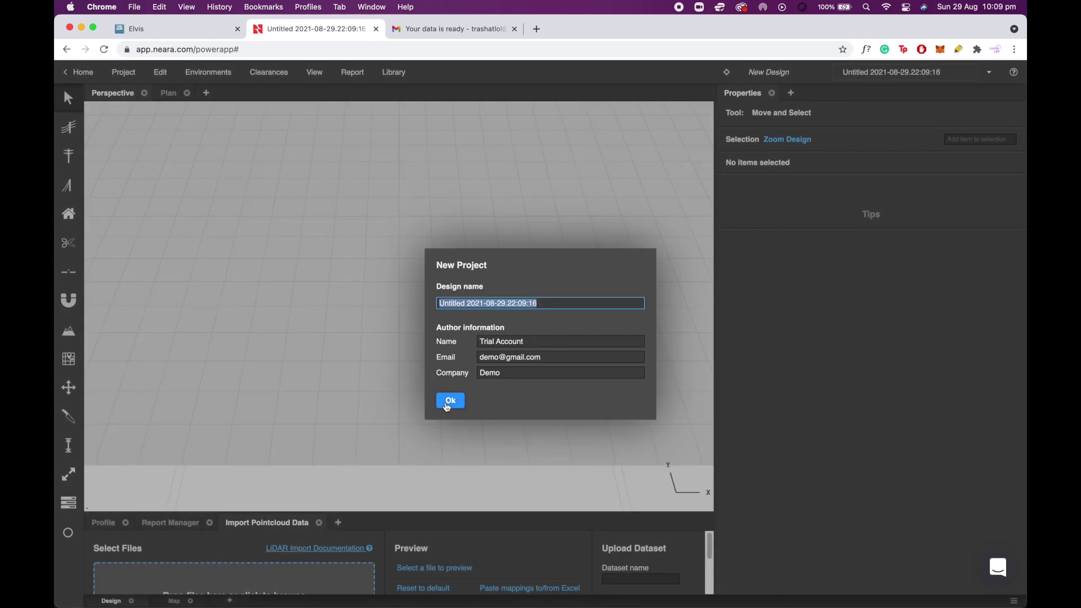
left_click(450, 401)
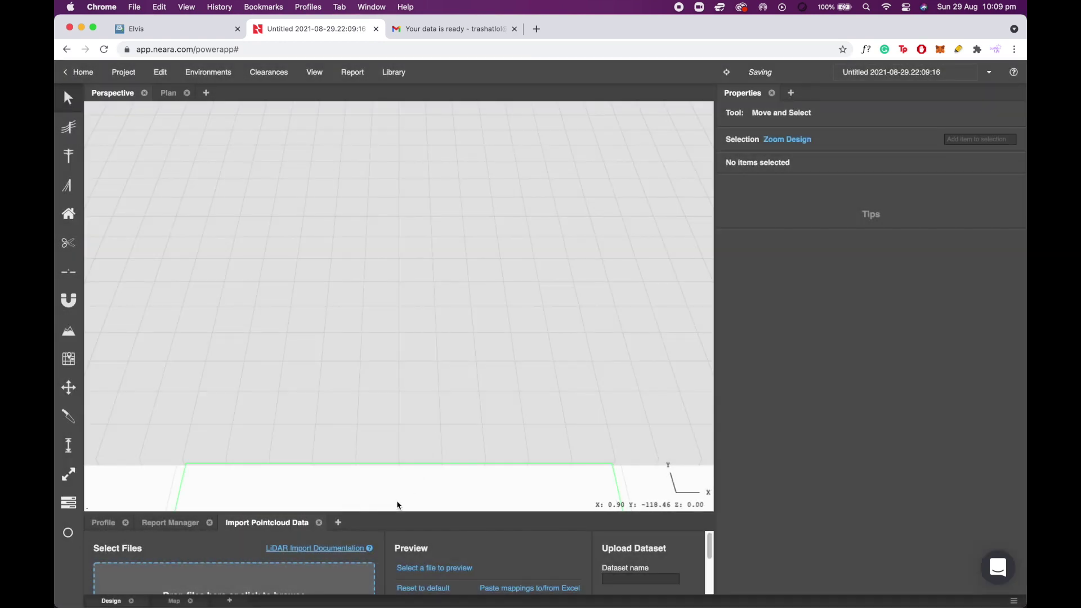
left_click_drag(393, 519, 393, 401)
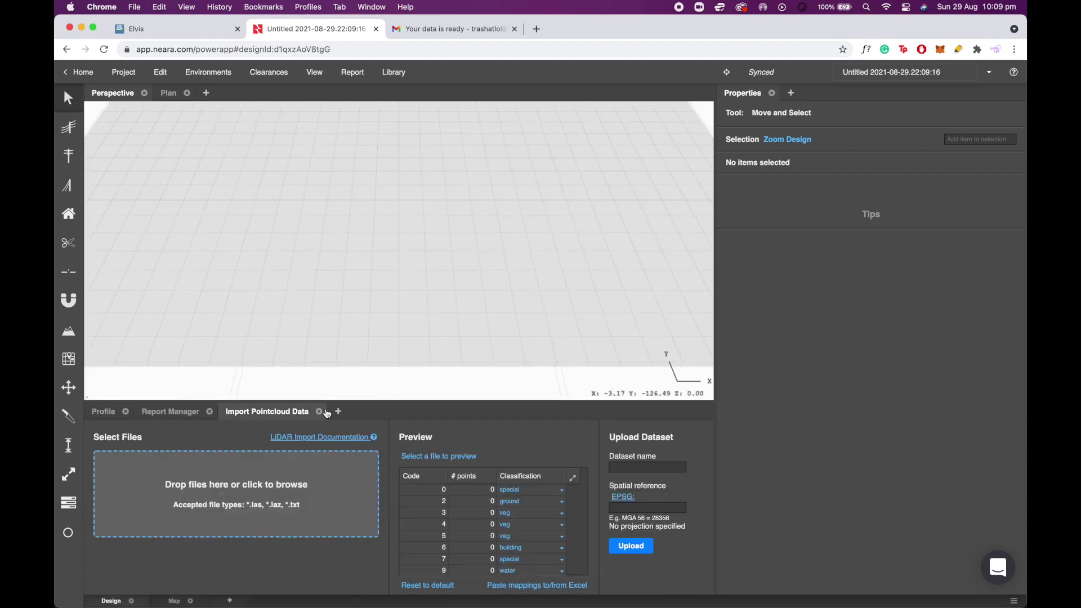
left_click(318, 414)
scroll(319, 340, "down", 1)
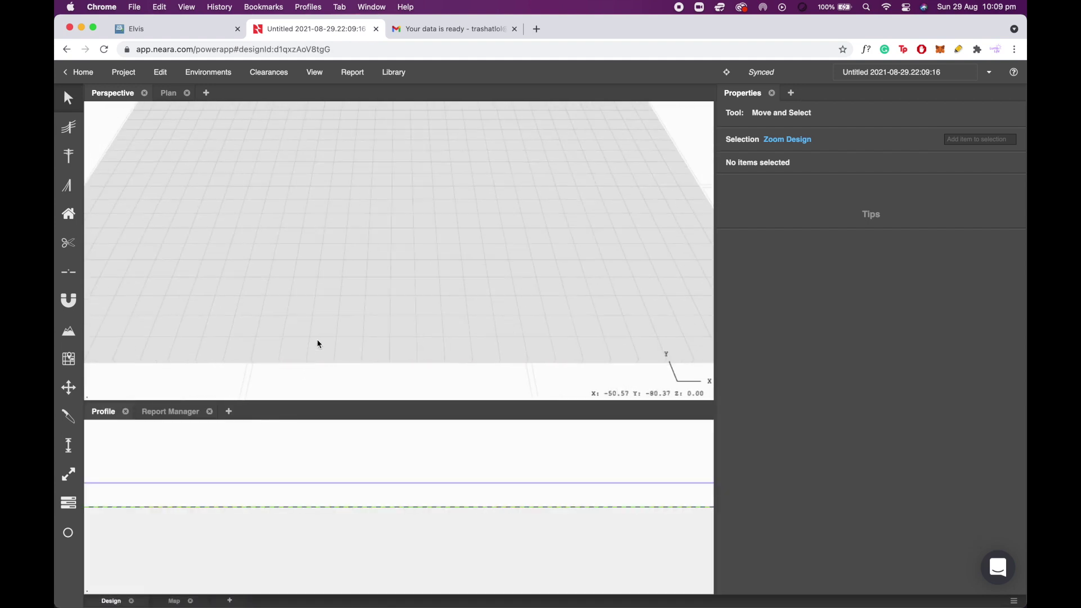
Re-add the Import Pointcloud Data panel and load the Sydney .las file for preview.
left_click(229, 414)
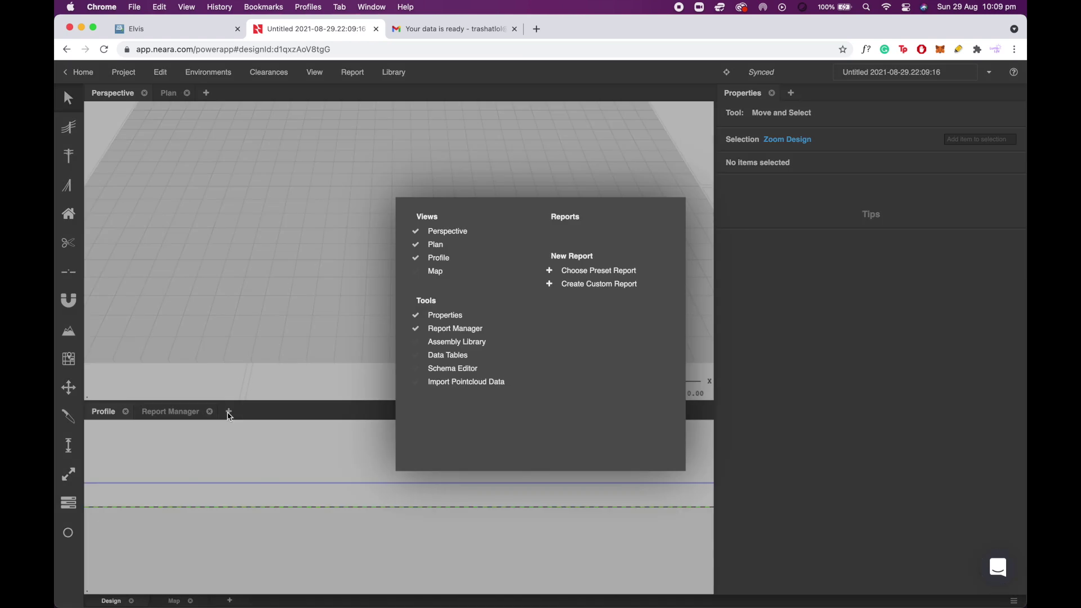
left_click(445, 383)
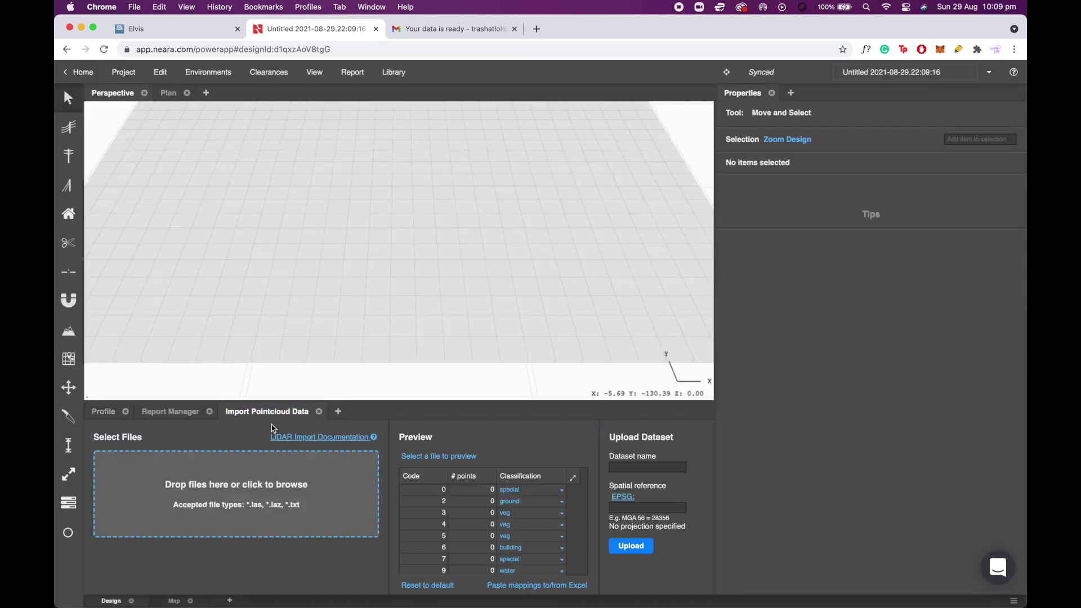
left_click(252, 495)
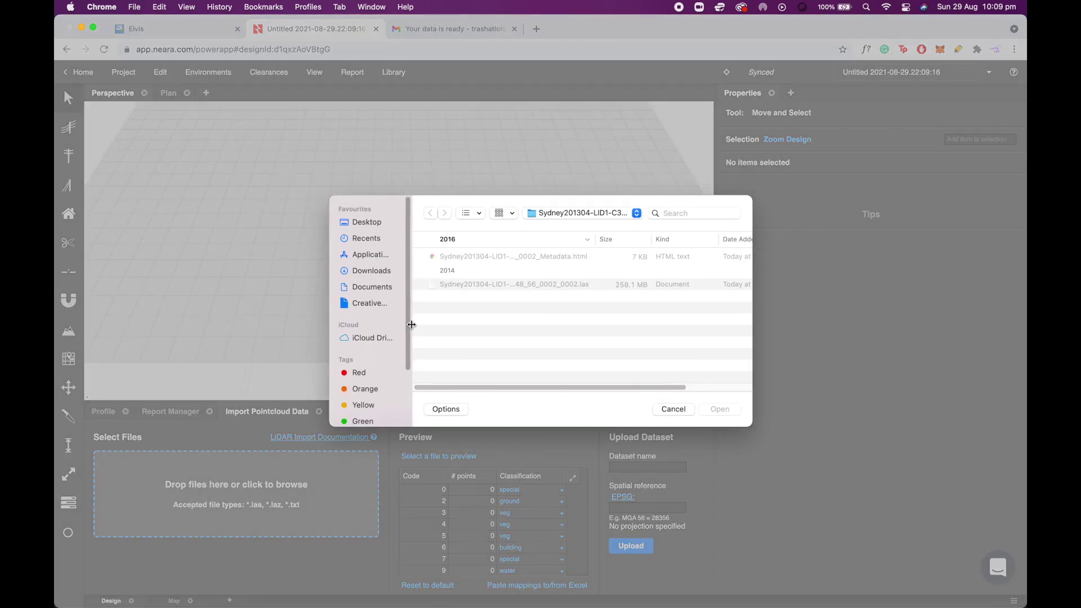
double_click(484, 283)
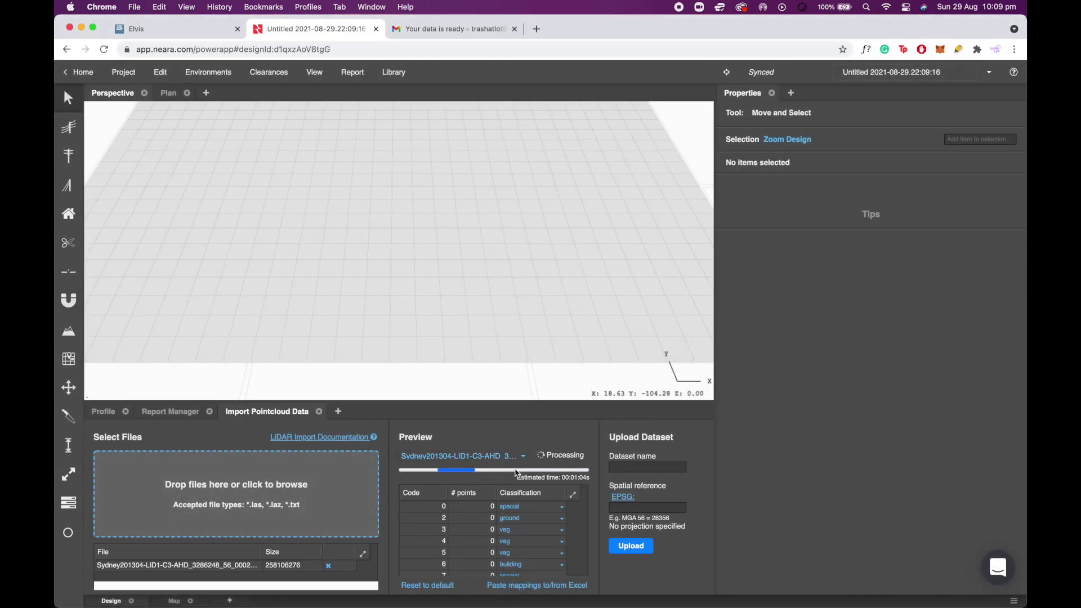
scroll(452, 256, "down", 2)
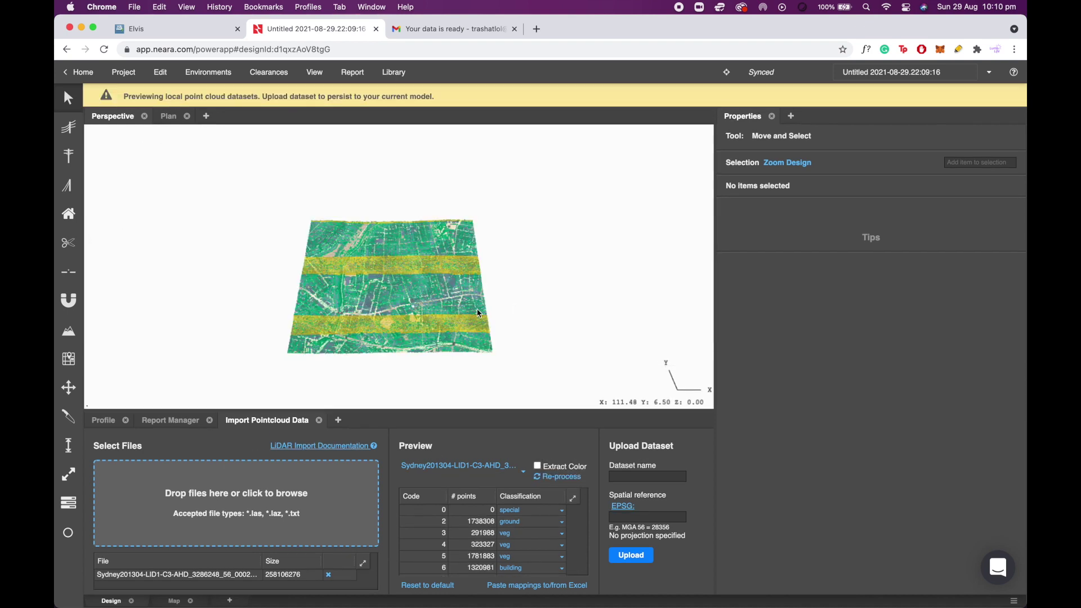
scroll(392, 313, "up", 5)
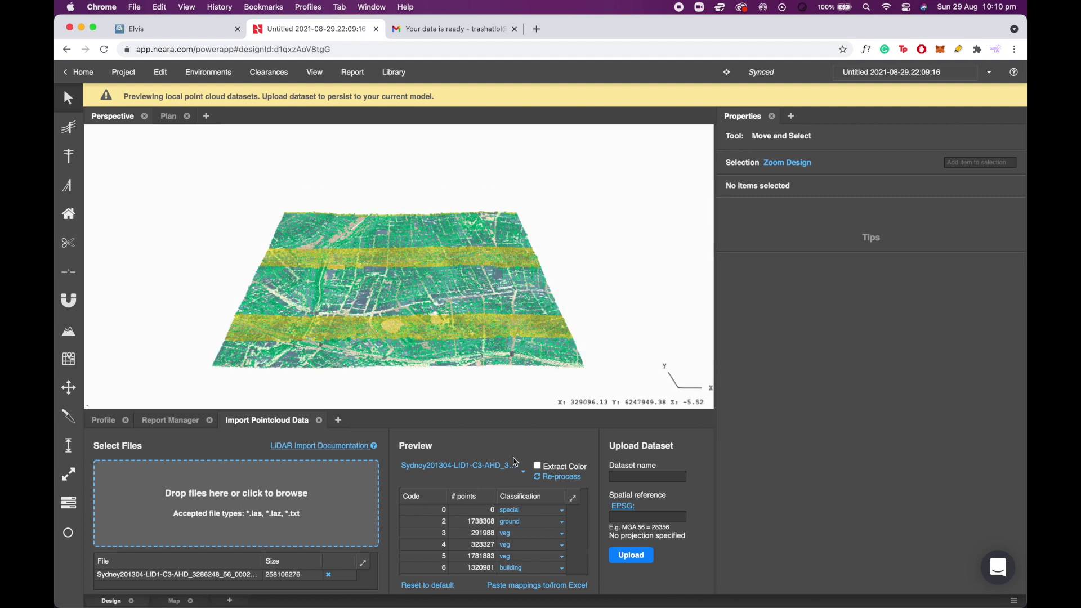
left_click(639, 480)
Name the dataset Leichardt Elvis Example, set EPSG 28356, and upload it.
type("chardt")
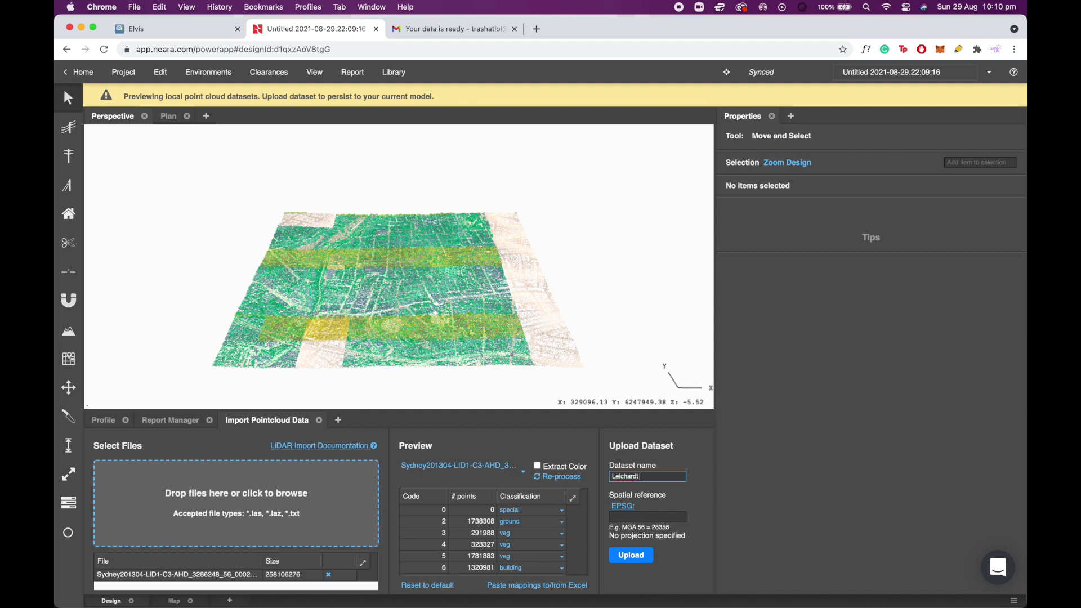
type("le")
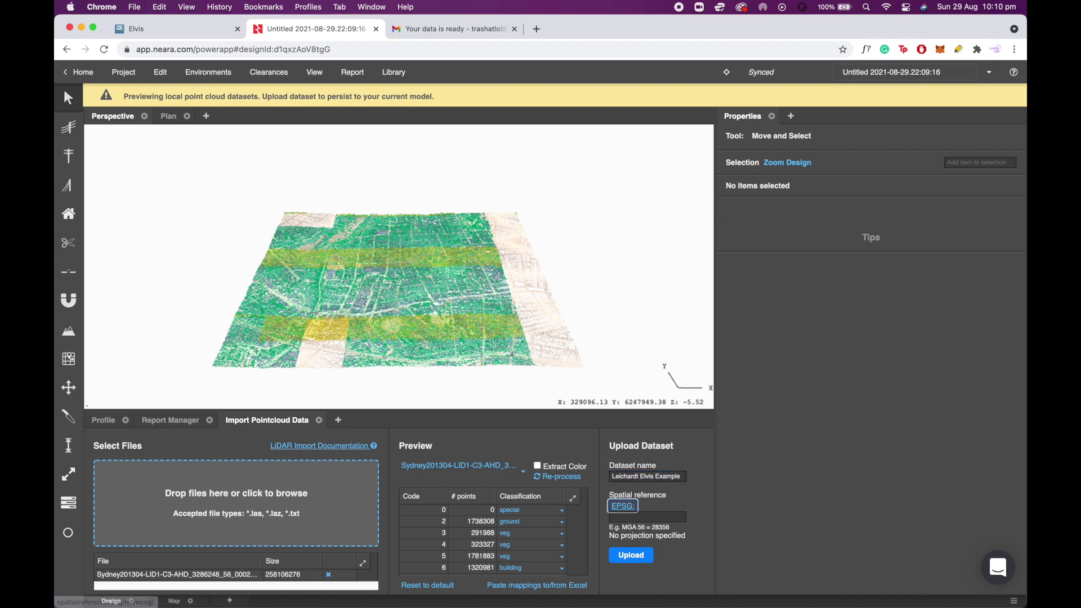
left_click(654, 517)
type("28")
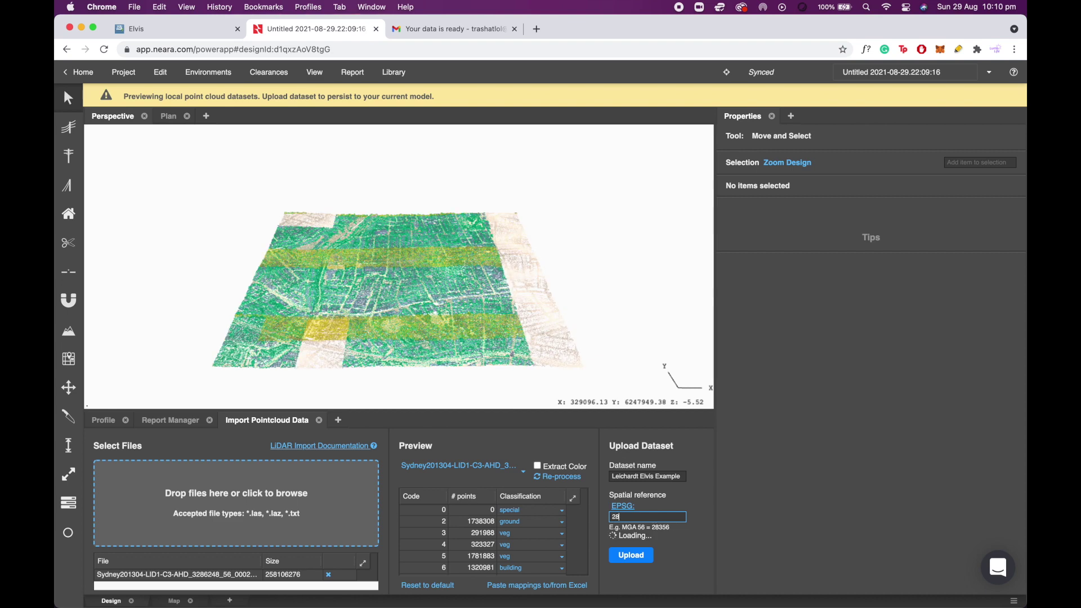
type("356")
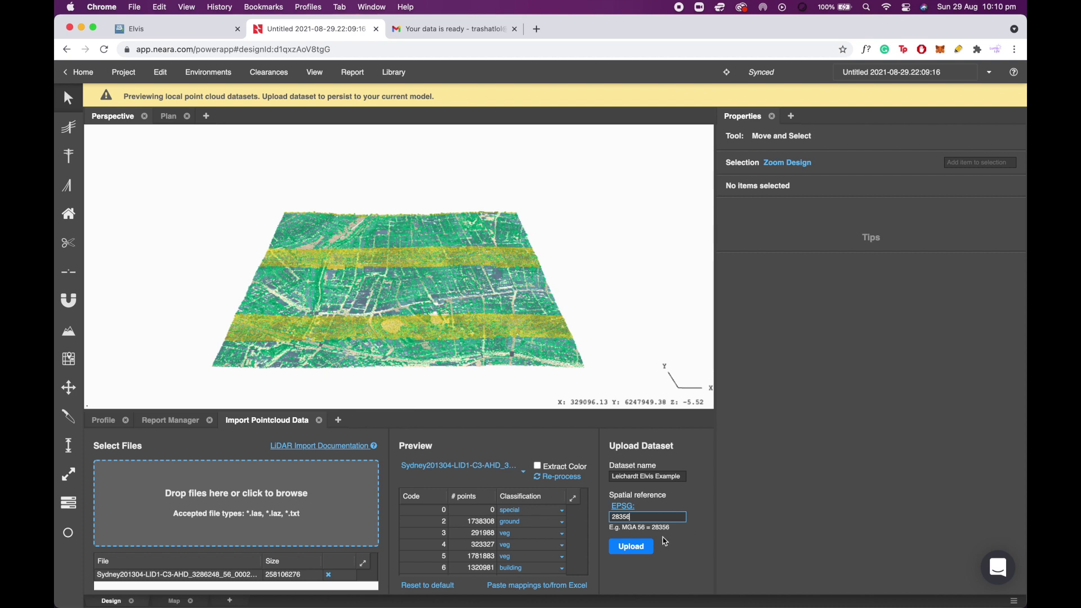
left_click(625, 556)
left_click(625, 554)
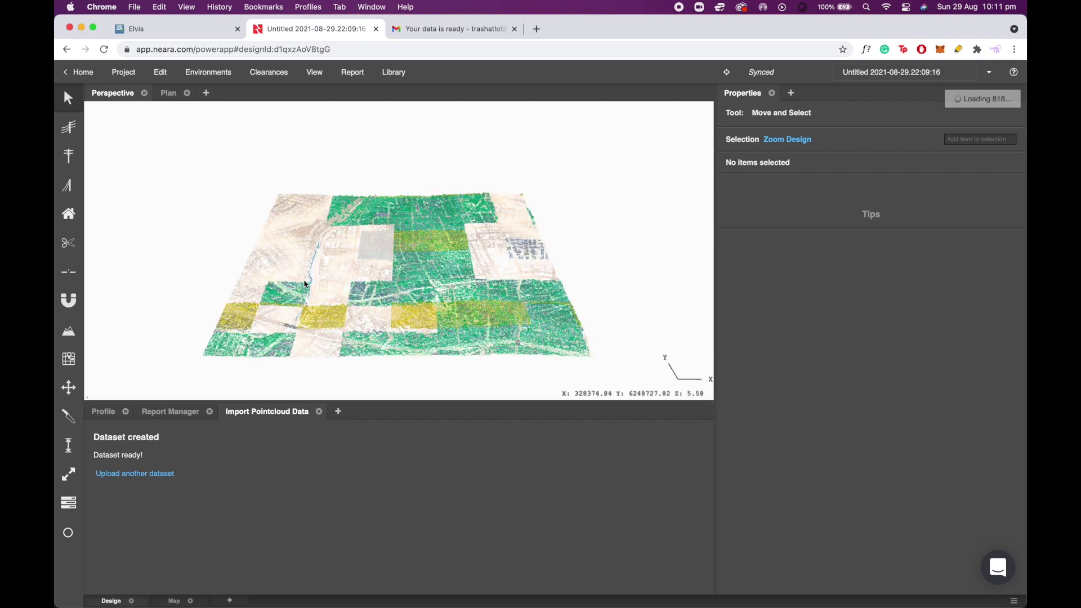
Orbit to a low oblique view and show the point cloud's class counts and extend settings.
middle_click_drag(406, 280, 457, 302)
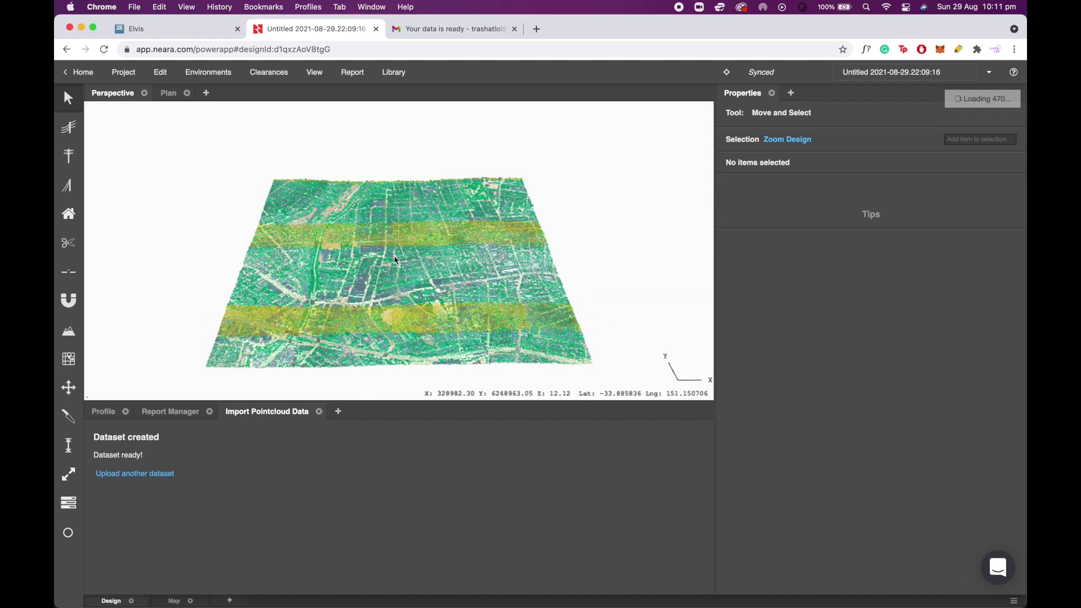
left_click(67, 538)
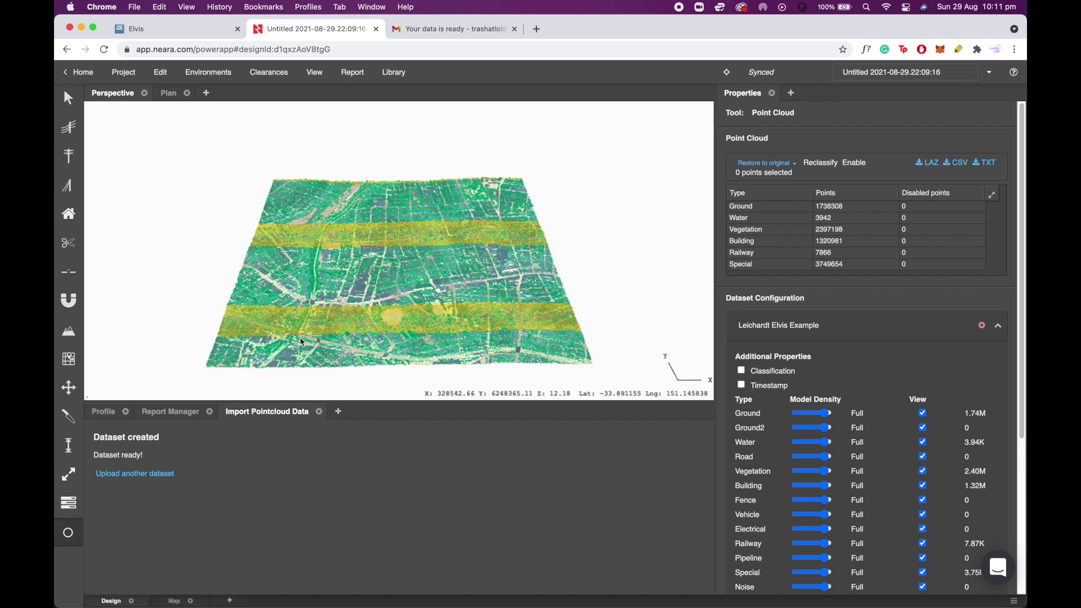
left_click(69, 503)
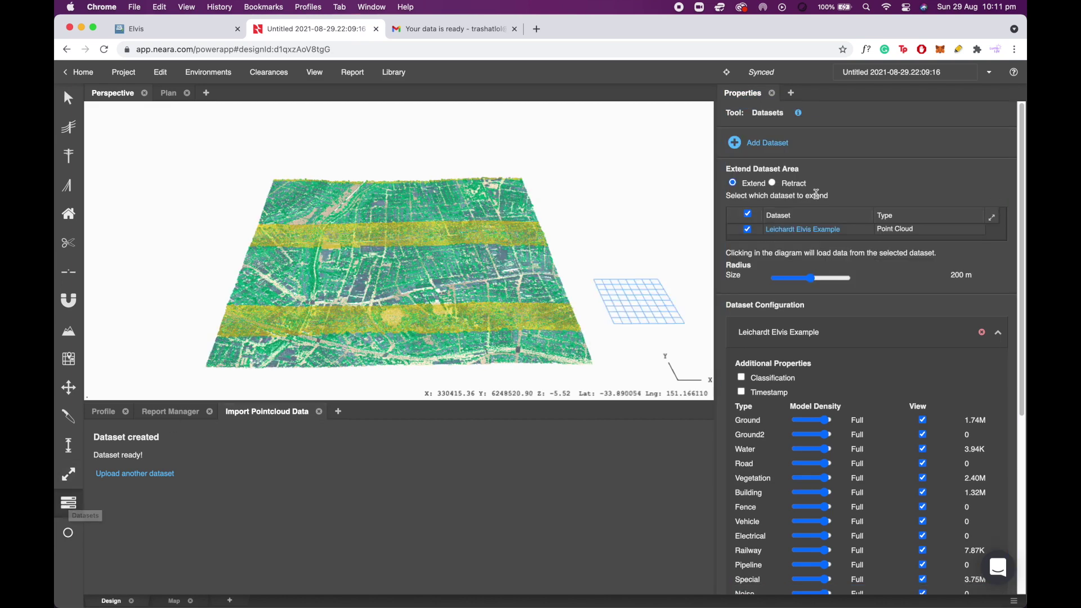
Retract the cloud's outer edges with a 400 m radius, leaving a small rectangular patch.
left_click(794, 184)
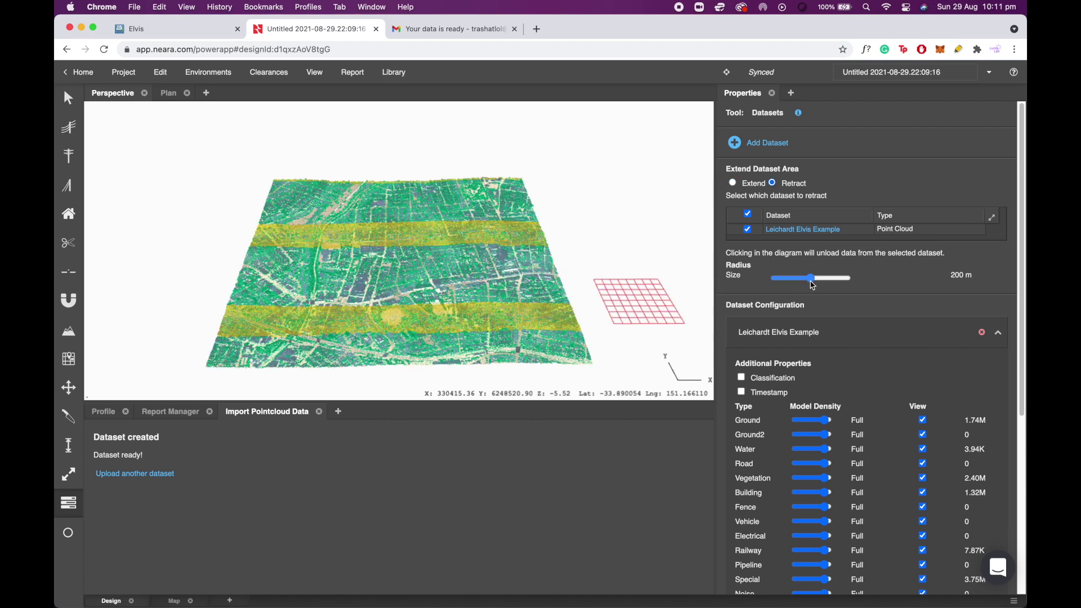
left_click_drag(811, 278, 821, 280)
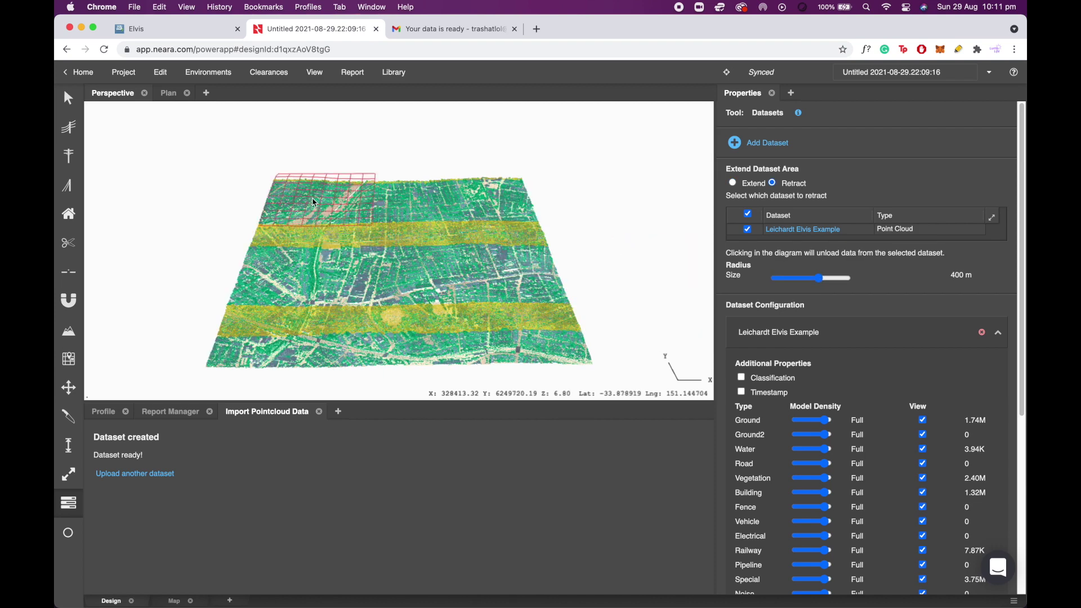
left_click(358, 203)
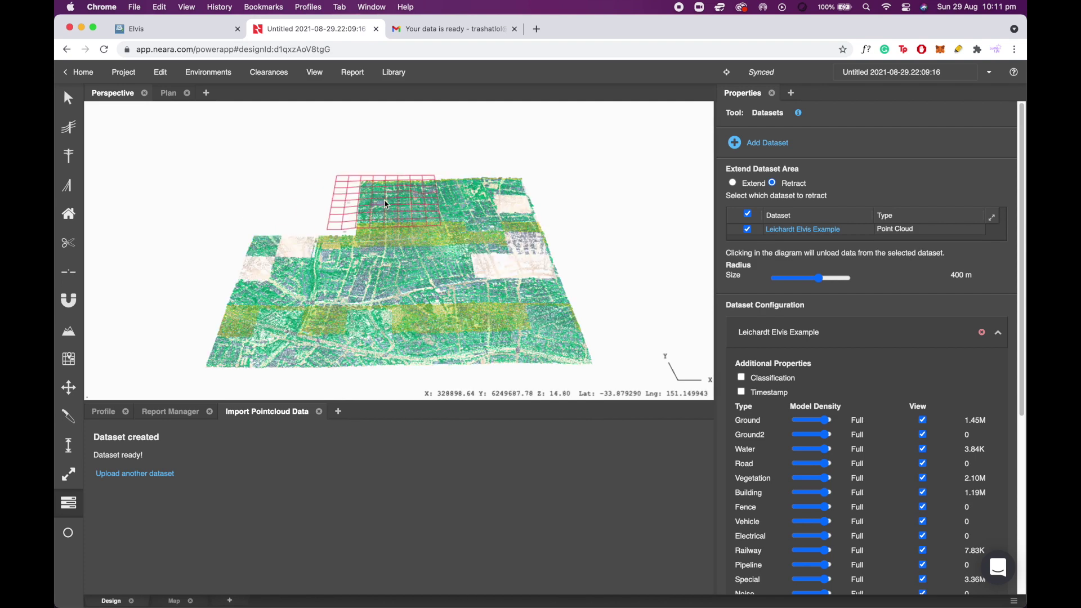
left_click(419, 211)
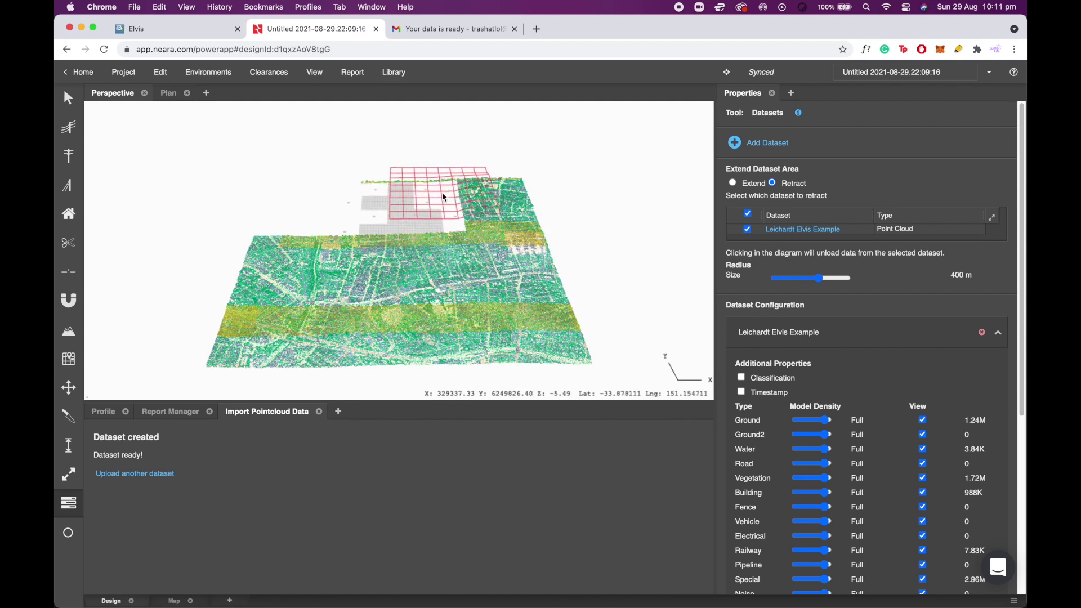
left_click(454, 204)
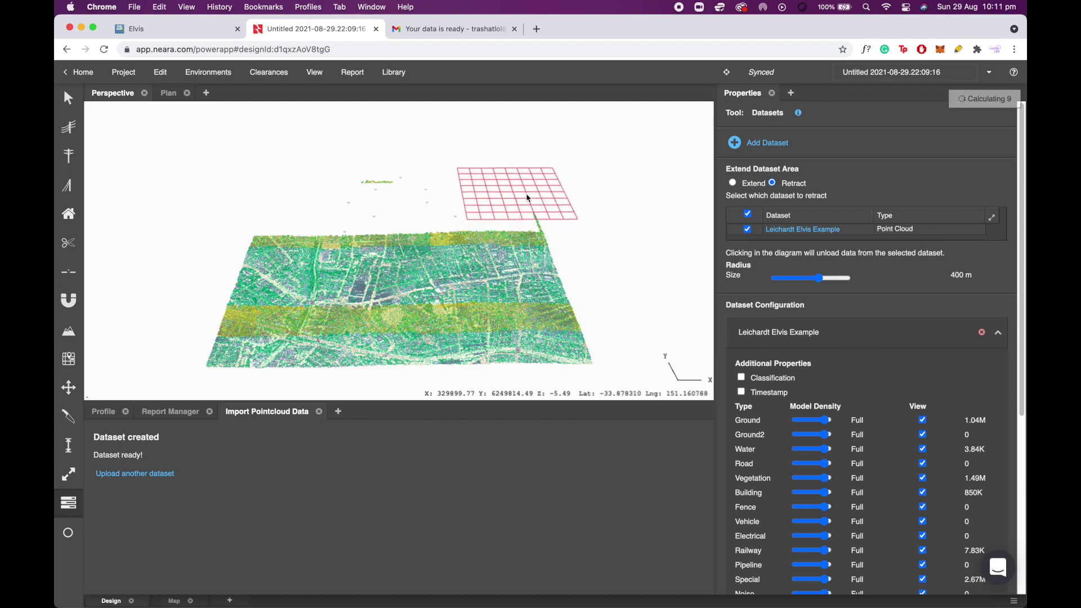
left_click(534, 206)
left_click(337, 192)
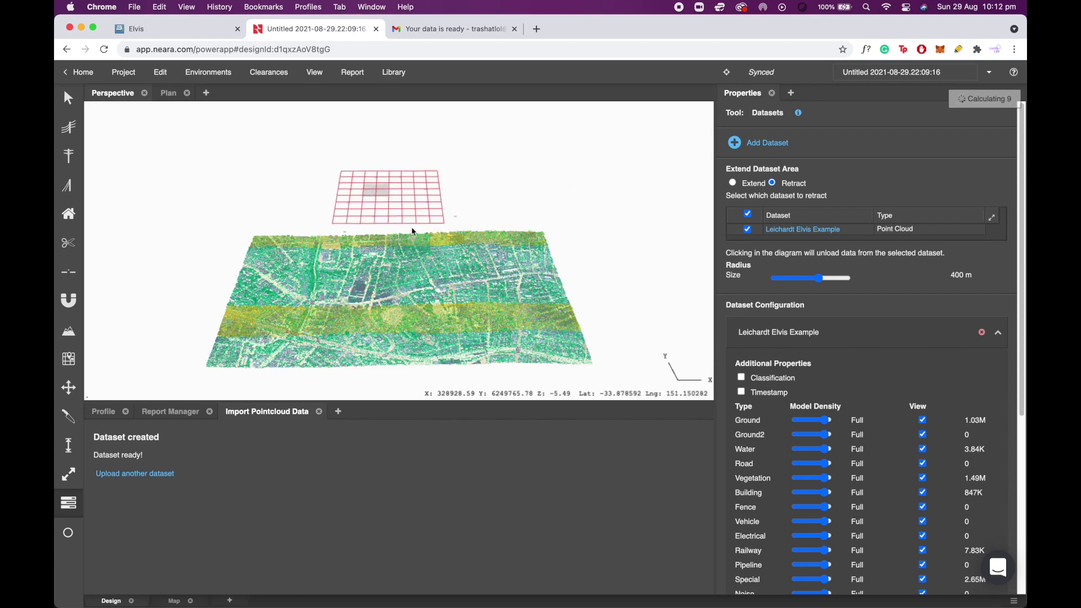
left_click(549, 323)
mouse_move(519, 331)
left_mouse_down()
mouse_move(466, 329)
mouse_move(464, 254)
mouse_move(427, 241)
mouse_move(304, 238)
mouse_move(345, 257)
mouse_move(309, 265)
left_mouse_up()
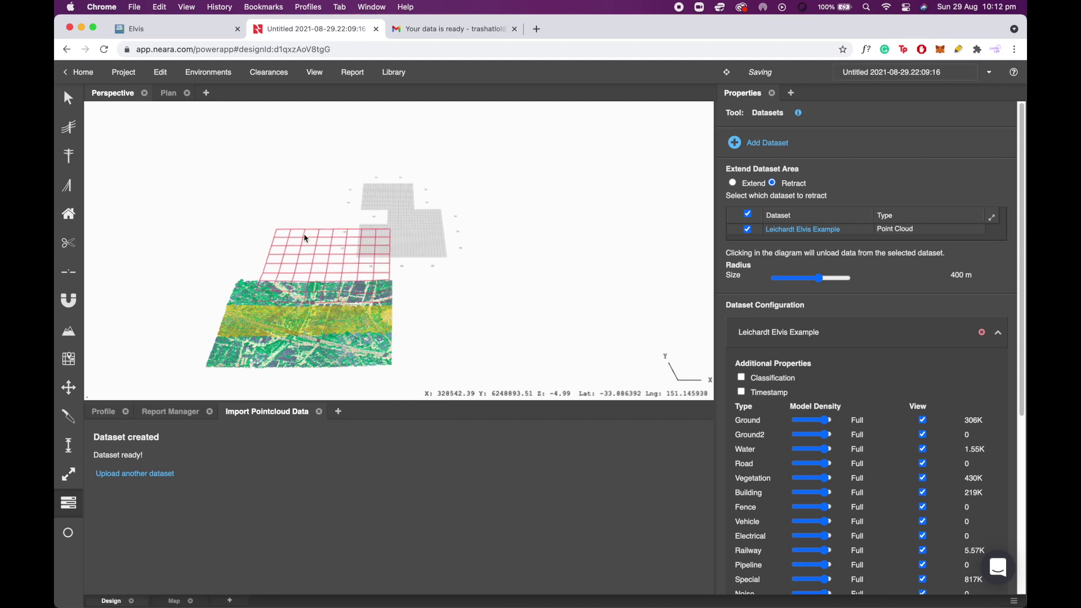
left_click(65, 101)
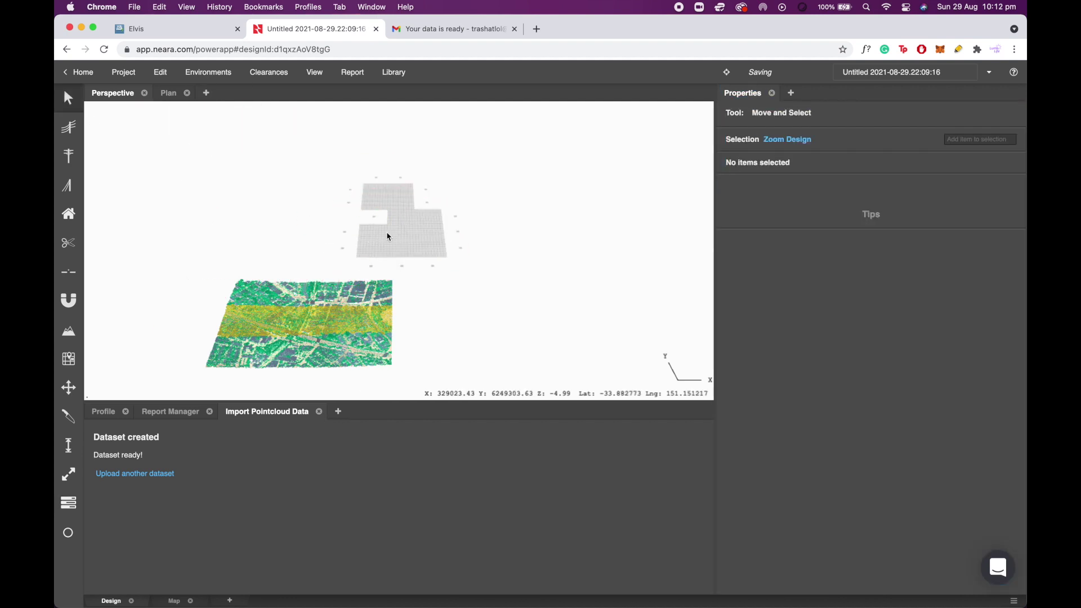
mouse_move(381, 246)
left_mouse_down()
mouse_move(379, 279)
mouse_move(398, 248)
left_mouse_up()
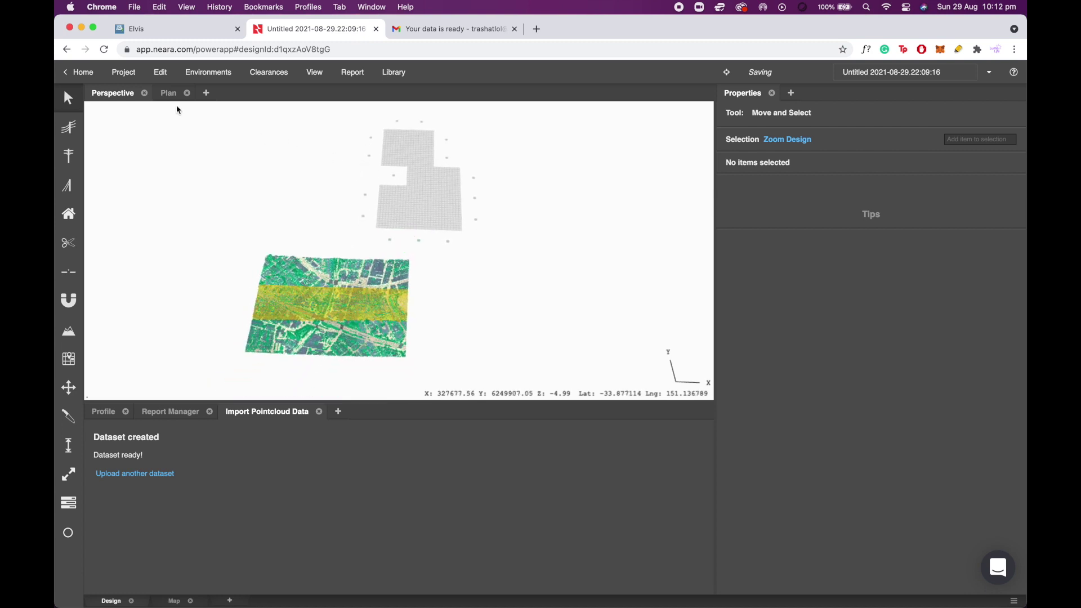
Remove the unused grey tiles from the scene using Edit > Remove Unused Tiles.
left_click(170, 79)
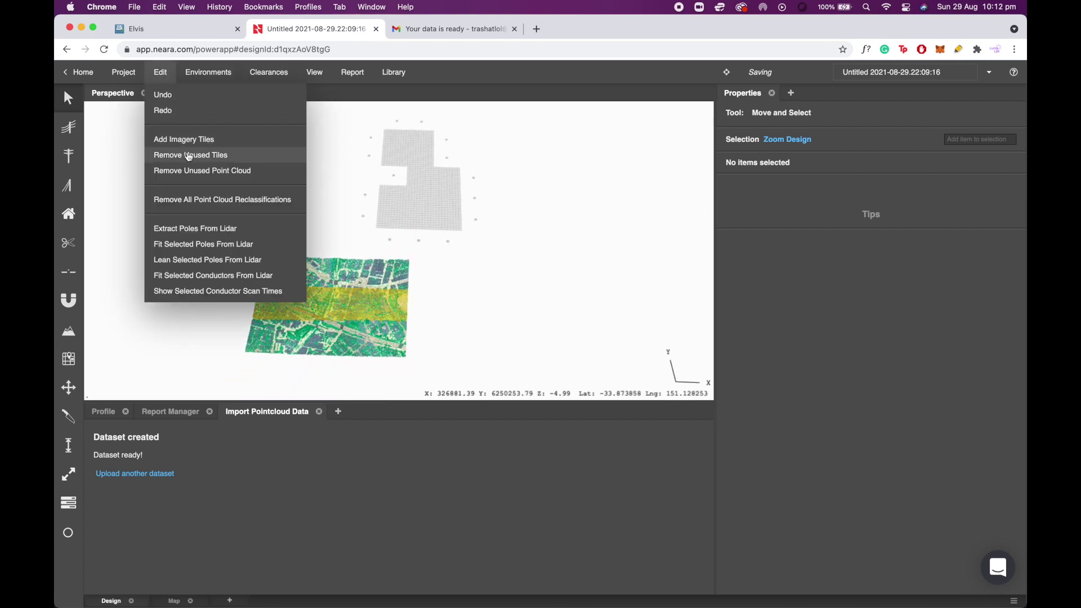
left_click(251, 155)
scroll(322, 328, "up", 5)
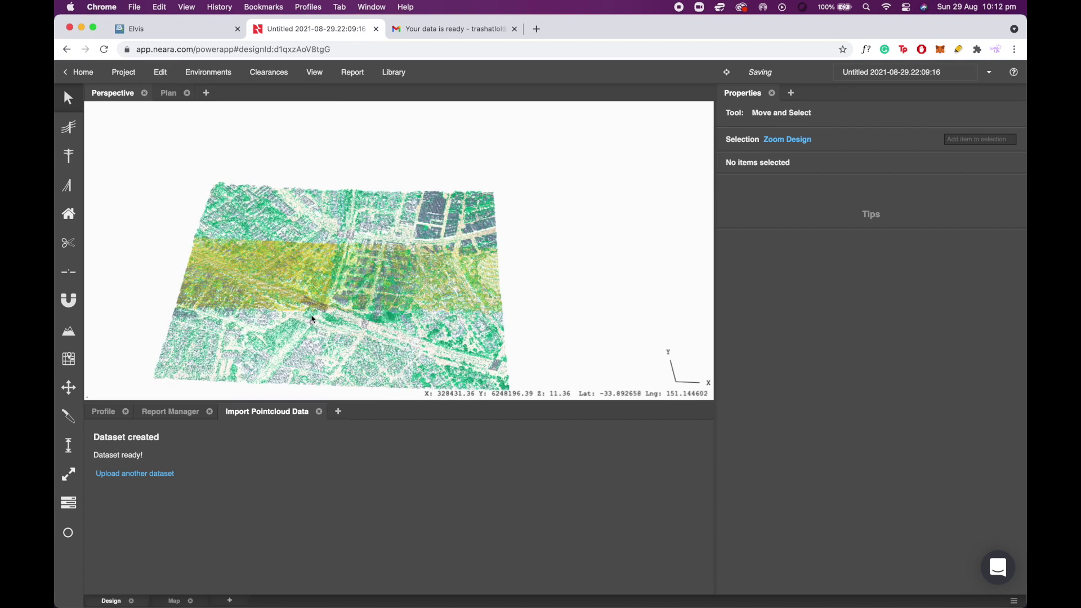
Place a test pole on the trimmed point cloud with the Pole tool.
left_click(68, 156)
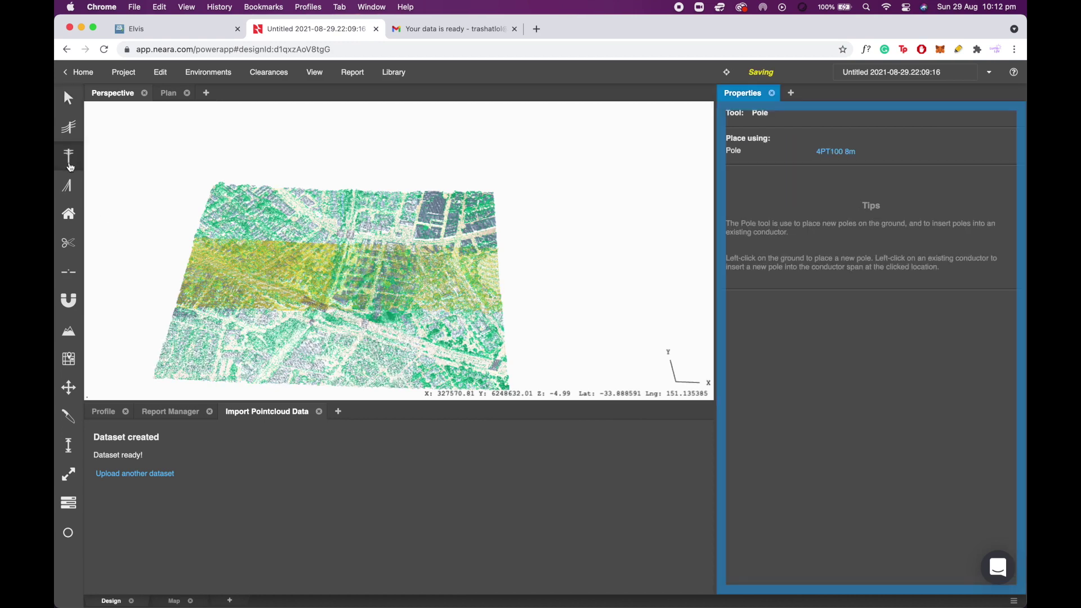
left_click(338, 318)
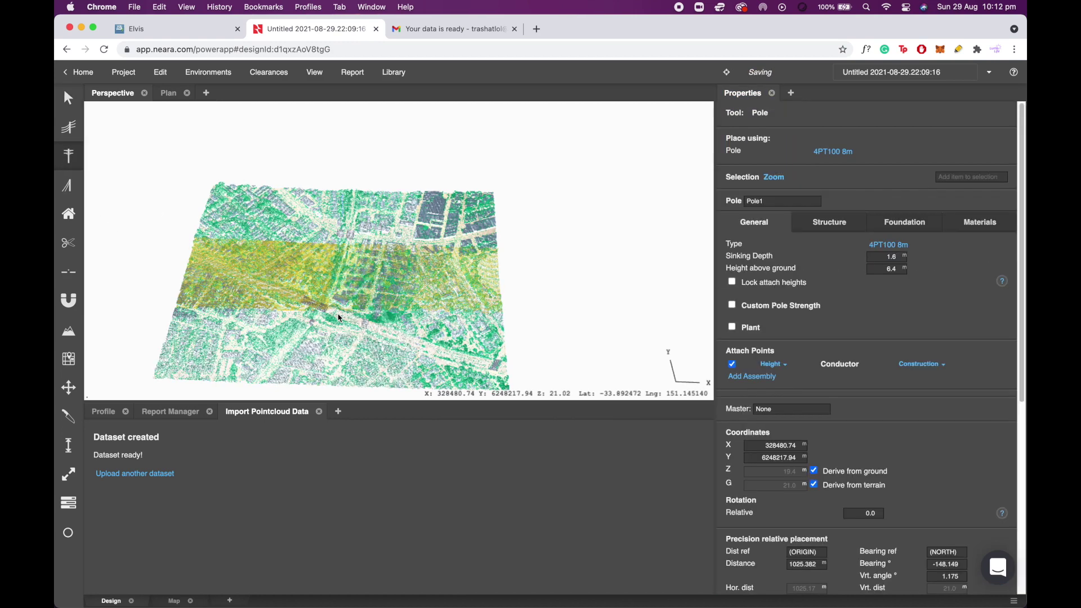
scroll(335, 313, "up", 8)
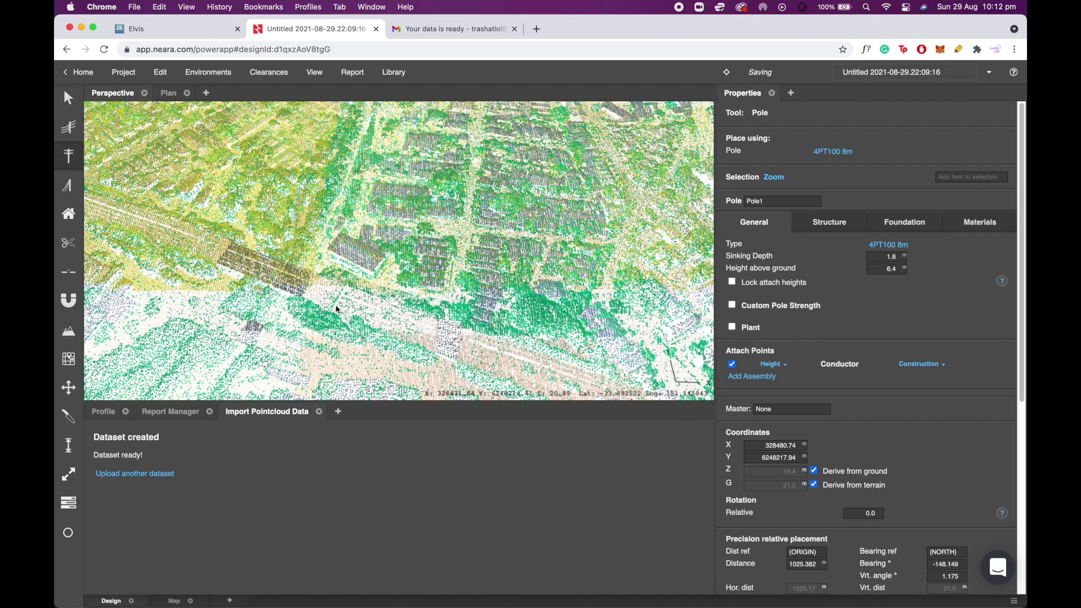
Add imagery tiles beneath the point cloud and tilt the 3-D view.
left_click(162, 73)
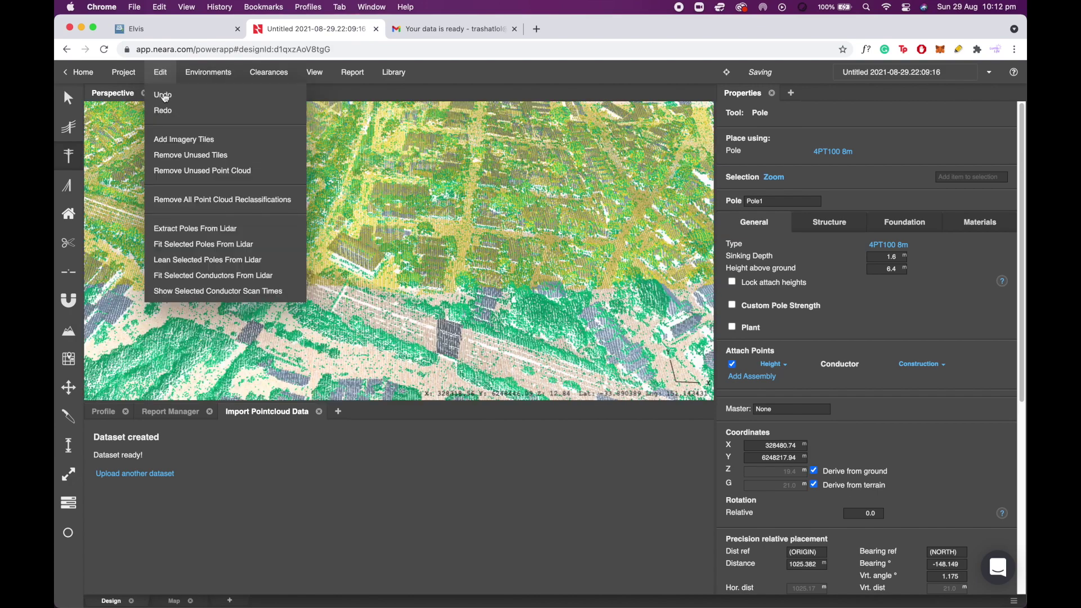
left_click(176, 144)
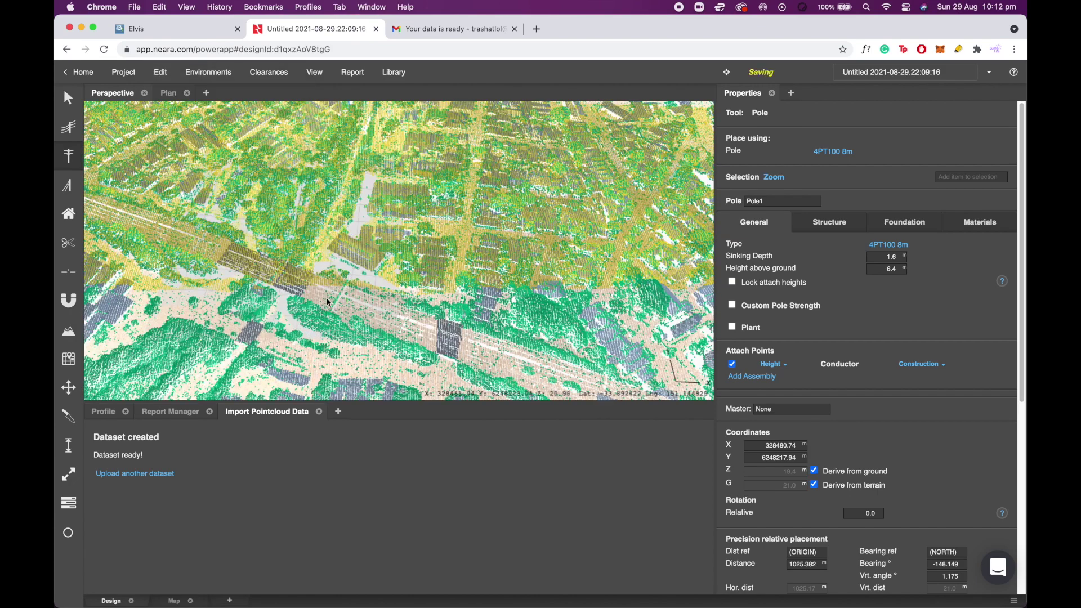
left_click(354, 302)
right_click_drag(353, 302, 324, 260)
scroll(324, 259, "down", 5)
Return to Move and Select, clear the selection, and select the point cloud.
key("Escape")
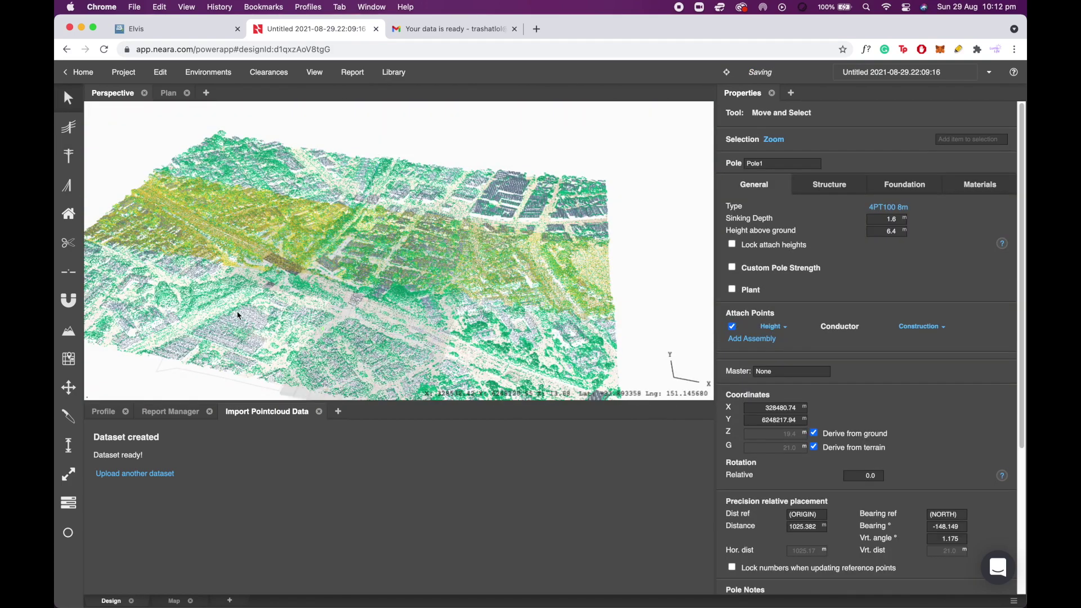
key("Escape")
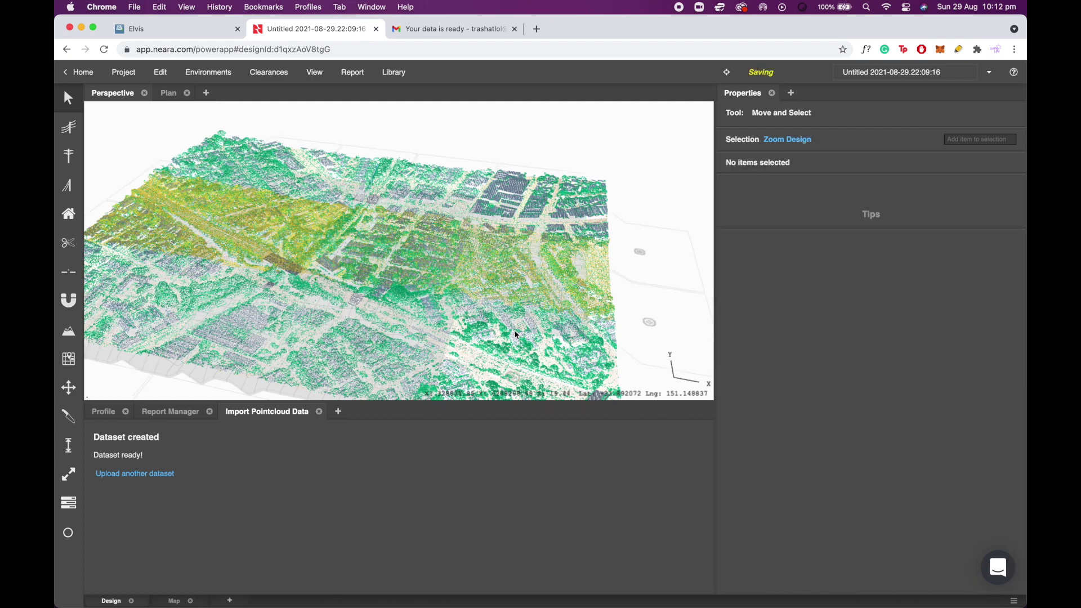
left_click(500, 357)
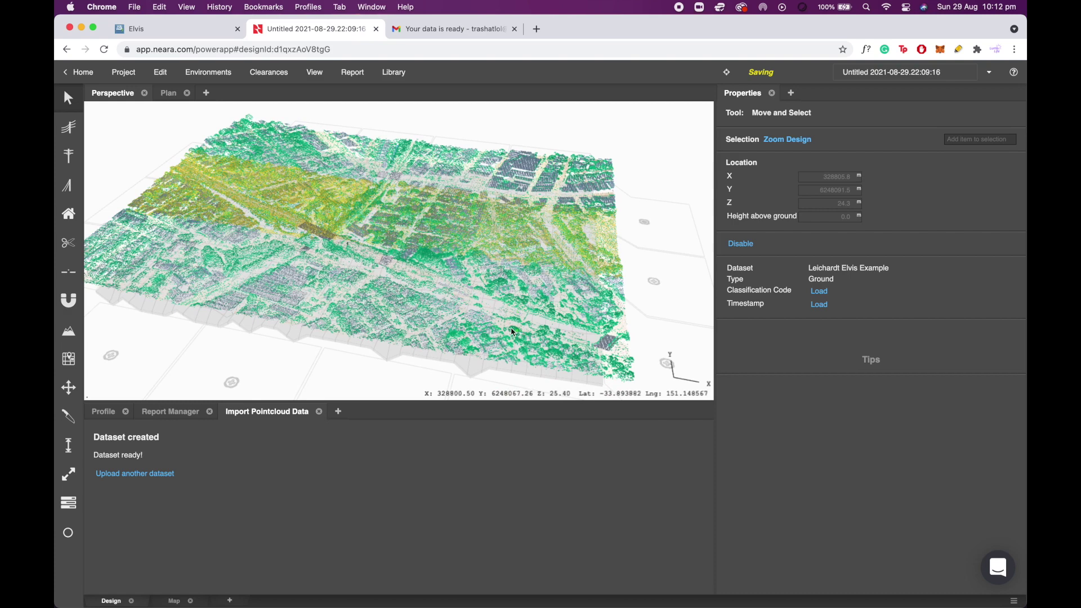
Set the terrain Map Overlay to Google Maps Satellite and orbit over the draped terrain.
left_click(70, 337)
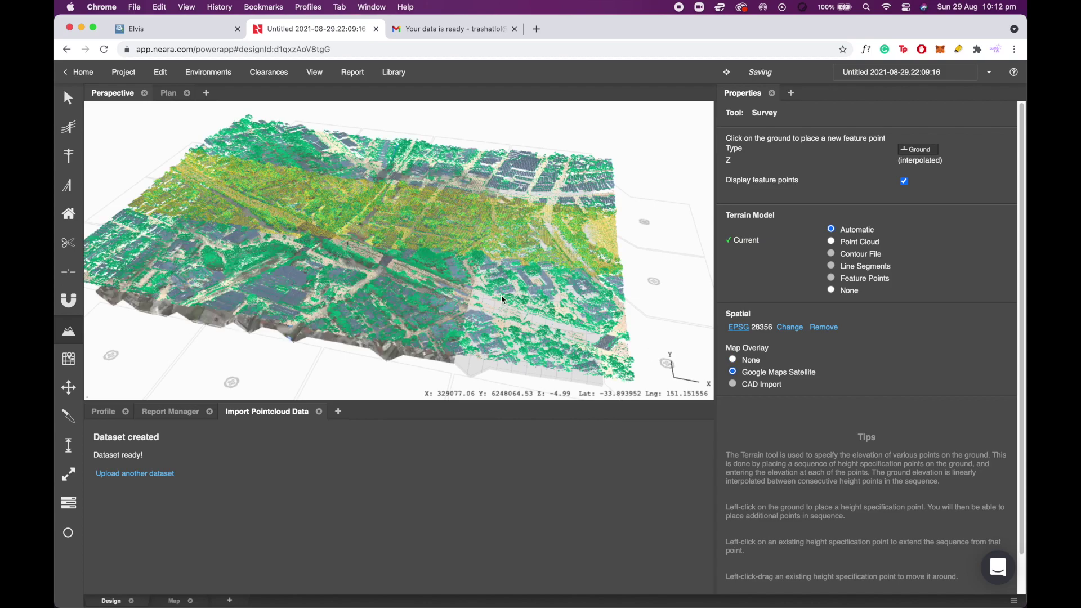
left_click_drag(563, 265, 399, 225)
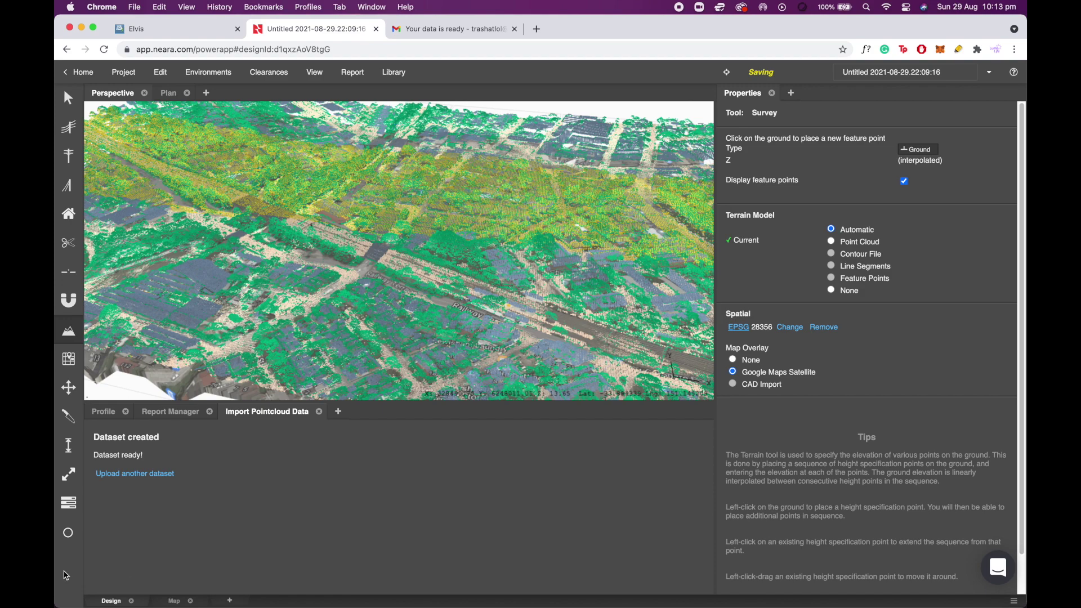
Bring up the Point Cloud class and density settings and find the Special class row.
left_click(67, 534)
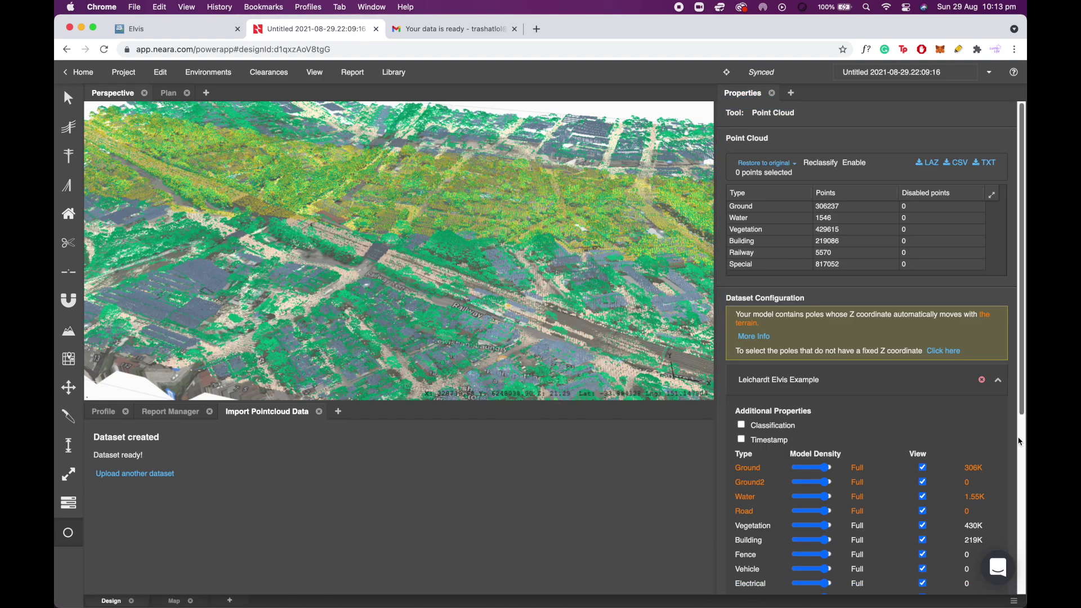
scroll(952, 446, "down", 5)
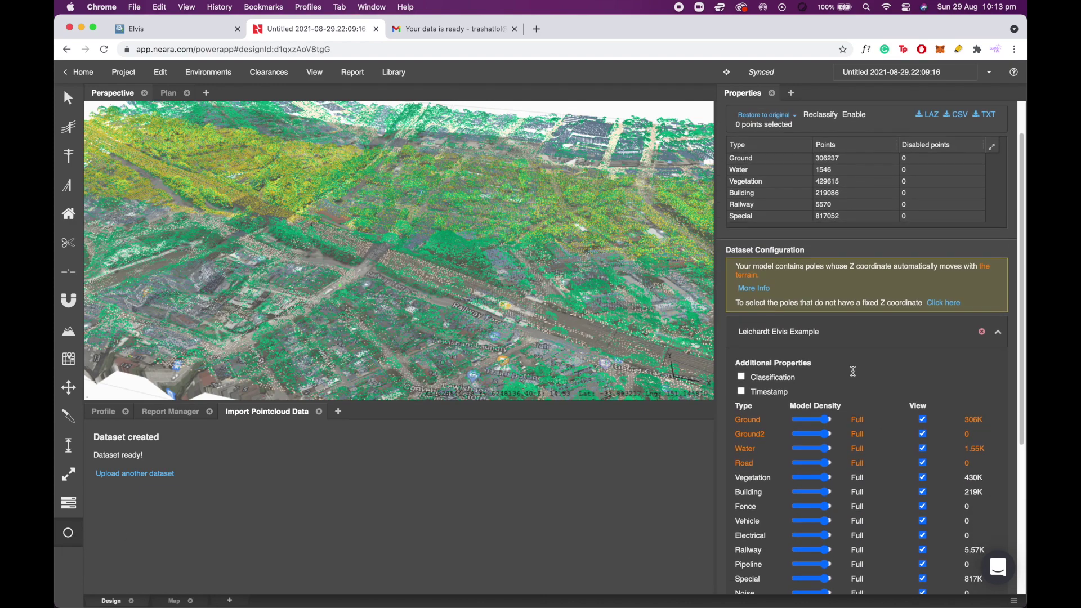
scroll(853, 372, "down", 5)
scroll(799, 369, "up", 1)
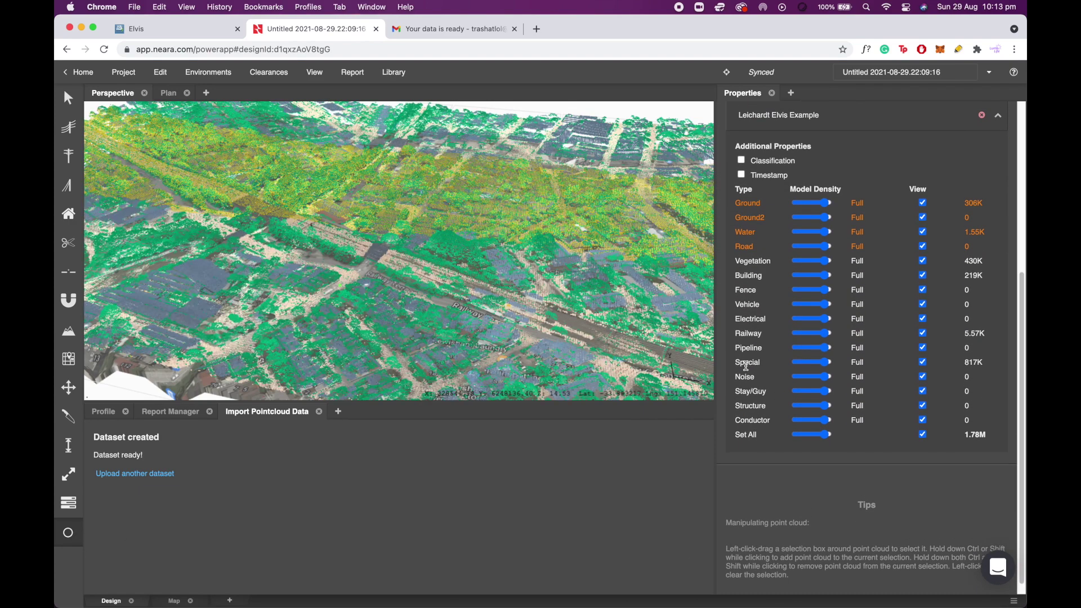
double_click(746, 366)
left_click_drag(985, 364, 968, 363)
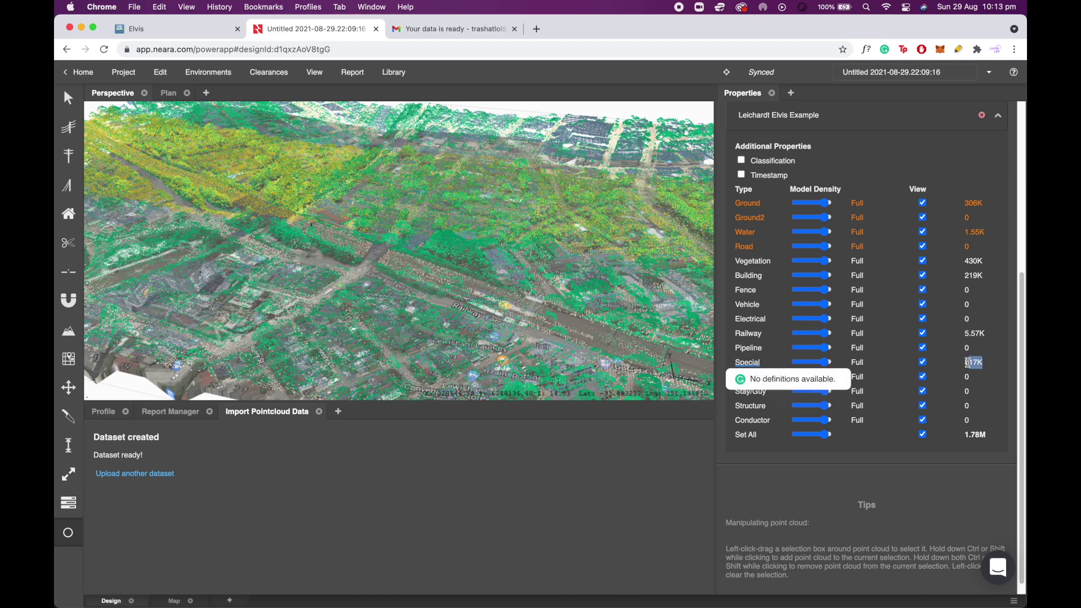
left_click(967, 363)
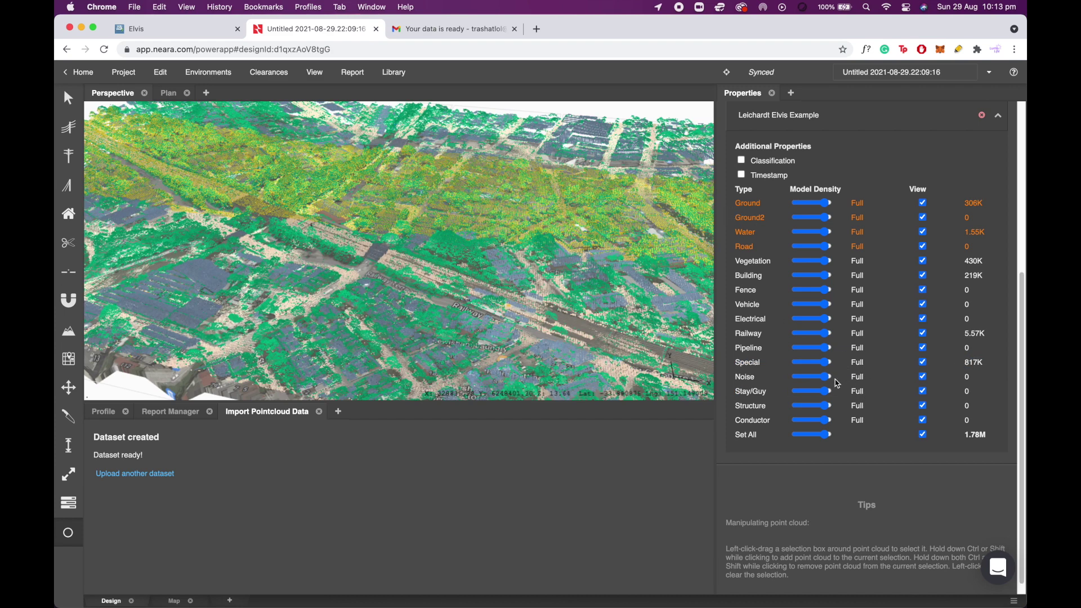
Hide the Special class with density Off, and thin Ground points to Sparse (88.4K).
left_click_drag(828, 362, 795, 363)
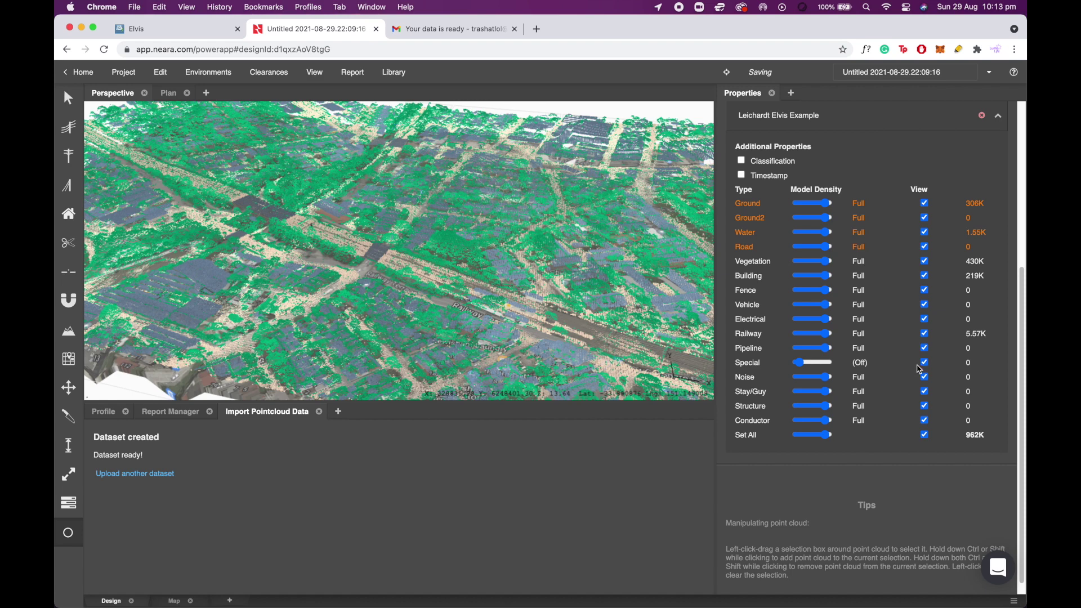
left_click(833, 362)
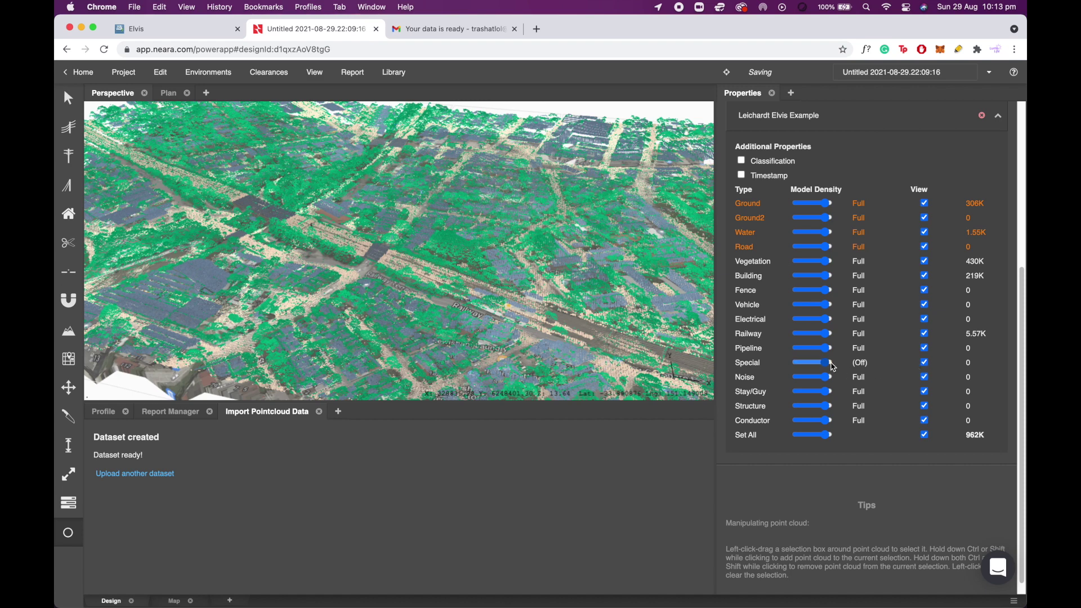
left_click(925, 365)
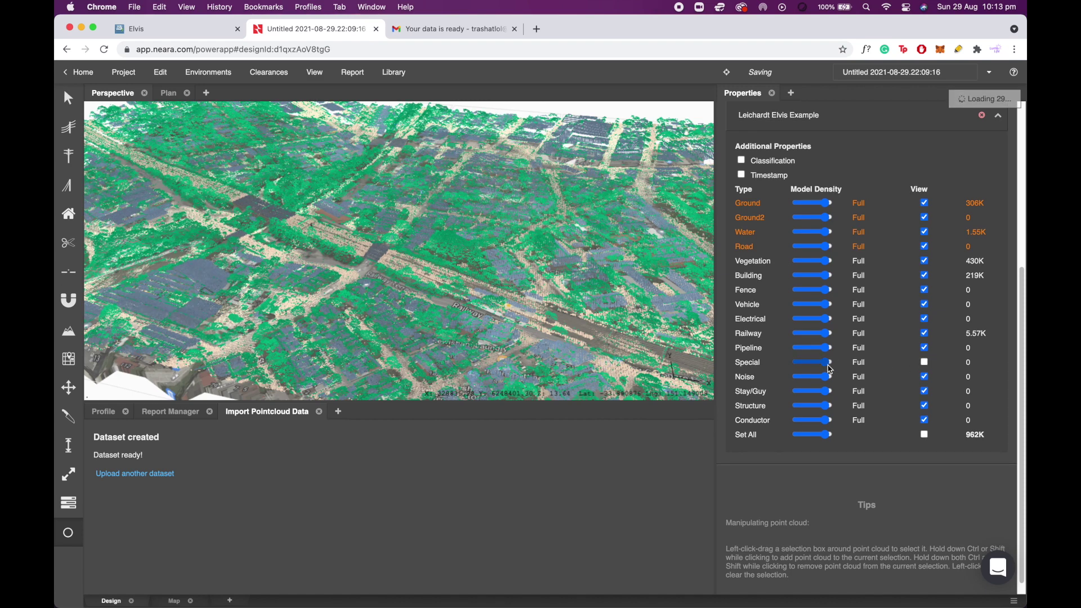
left_click_drag(830, 363, 795, 363)
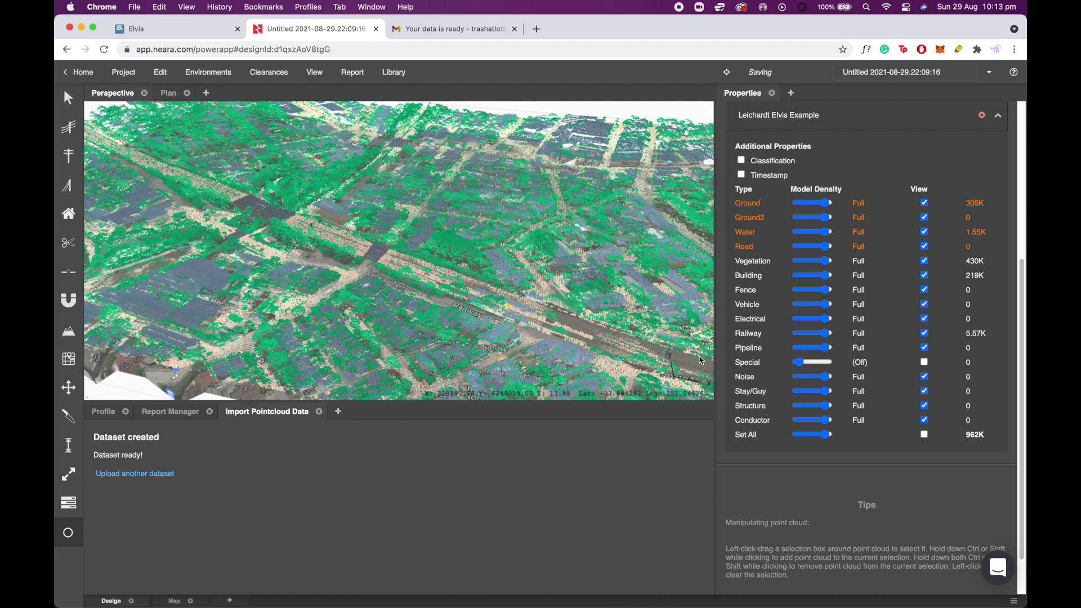
left_click_drag(826, 206, 810, 206)
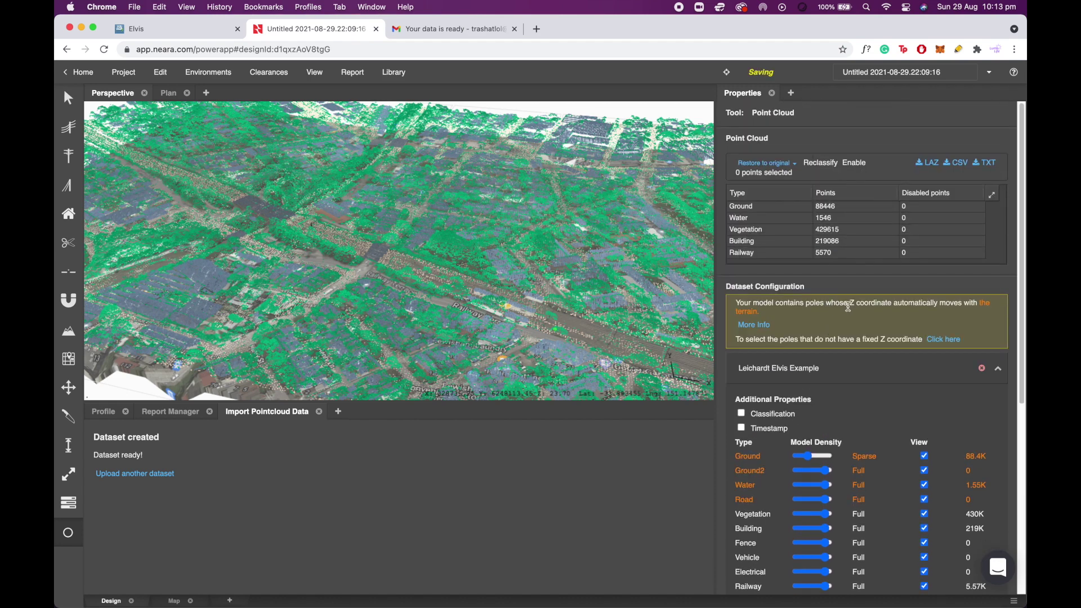
left_click(315, 75)
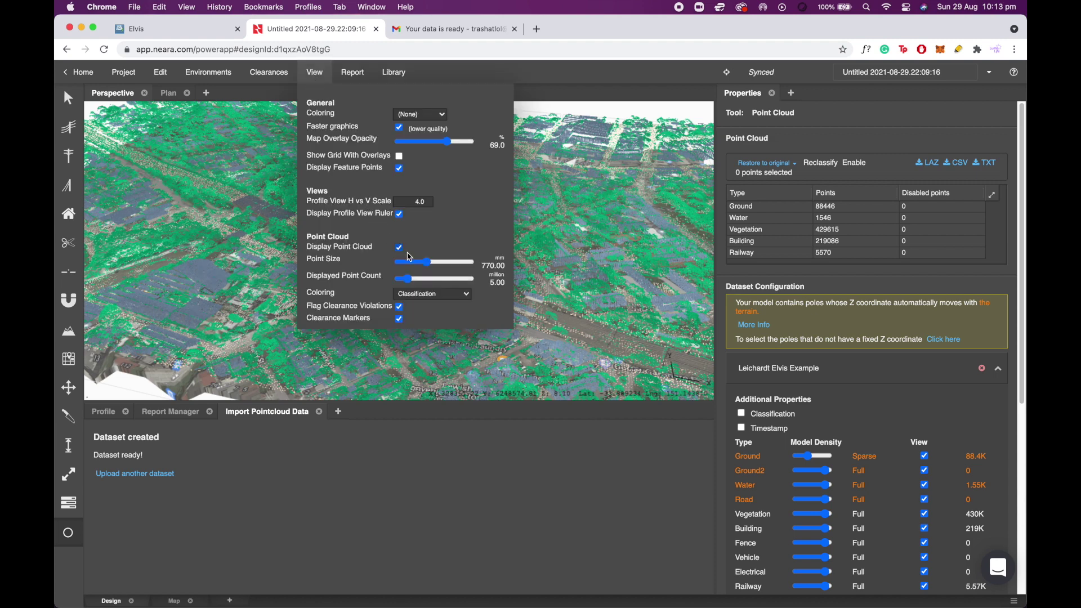
Enlarge the point cloud point size to 1050 mm and close the View menu.
mouse_move(428, 262)
left_mouse_down()
mouse_move(406, 262)
mouse_move(439, 260)
left_mouse_up()
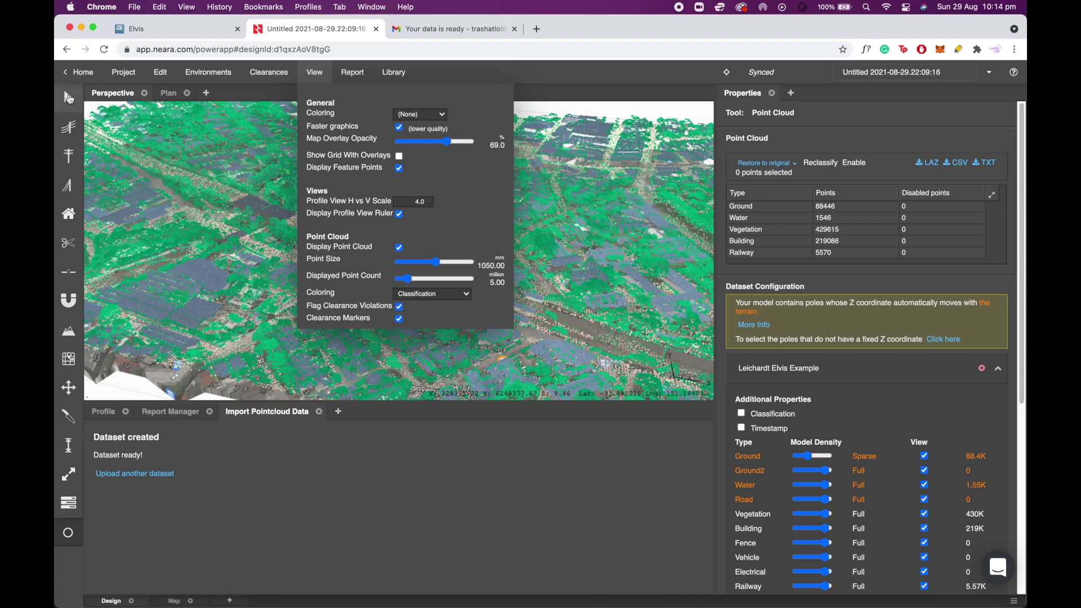
left_click(237, 176)
scroll(290, 255, "down", 5)
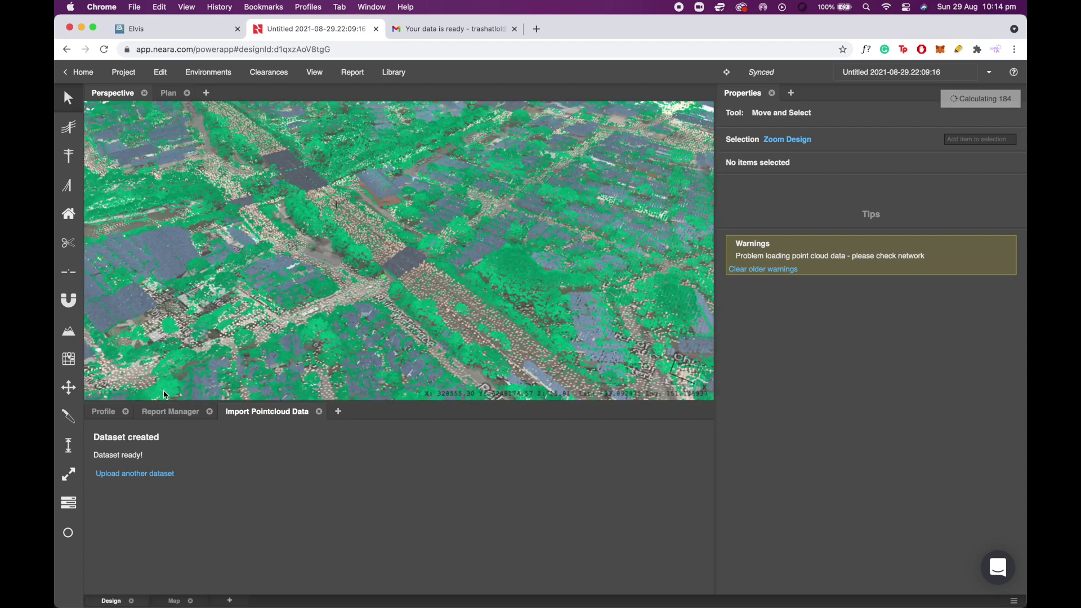
Reopen the Point Cloud tool's class counts and zoom out to show the whole trimmed block.
left_click(72, 541)
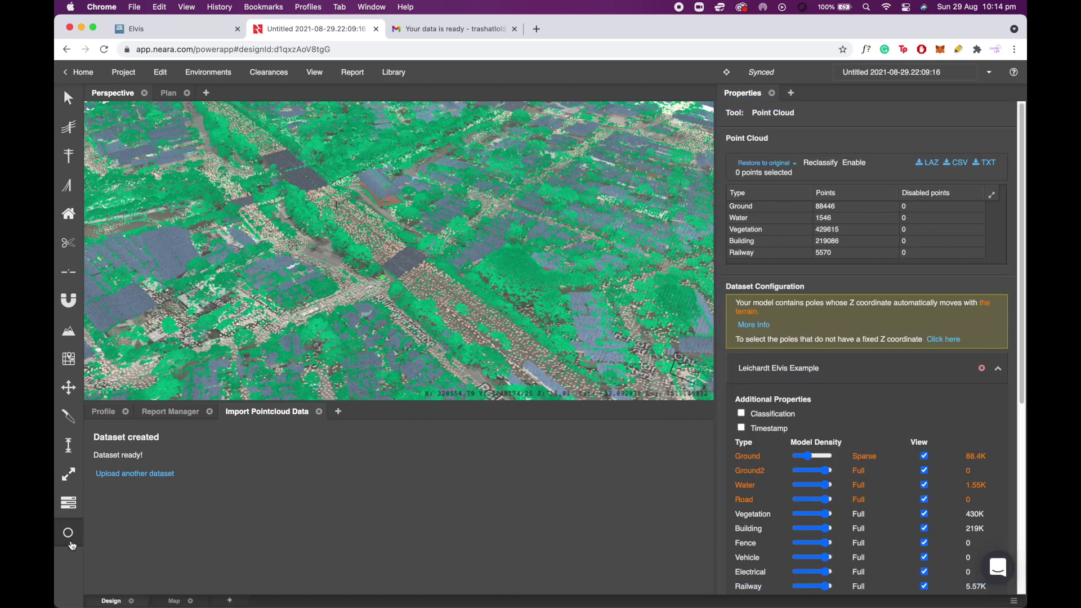
scroll(450, 241, "down", 10)
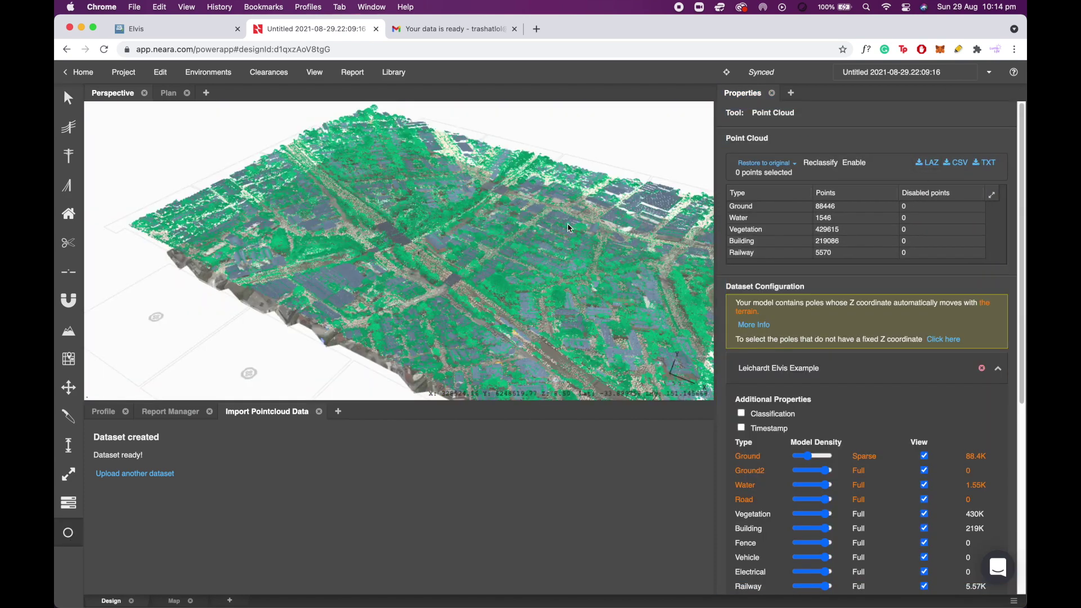